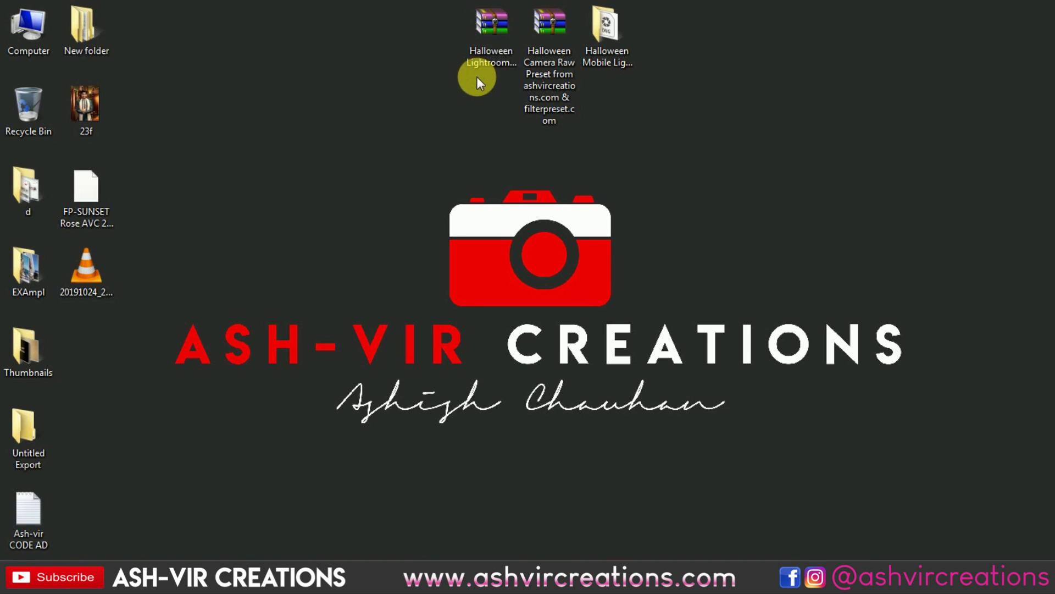
# Step: Extract both Halloween preset archives, Lightroom and Camera Raw, onto the desktop
pyautogui.rightClick(486, 46)
pyautogui.click(515, 82)
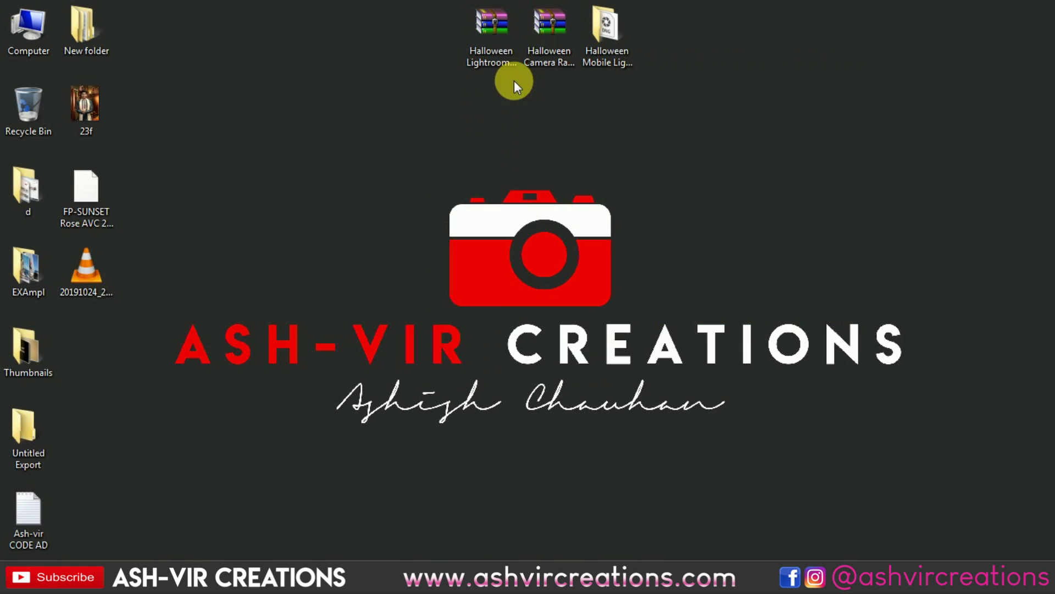
pyautogui.rightClick(534, 38)
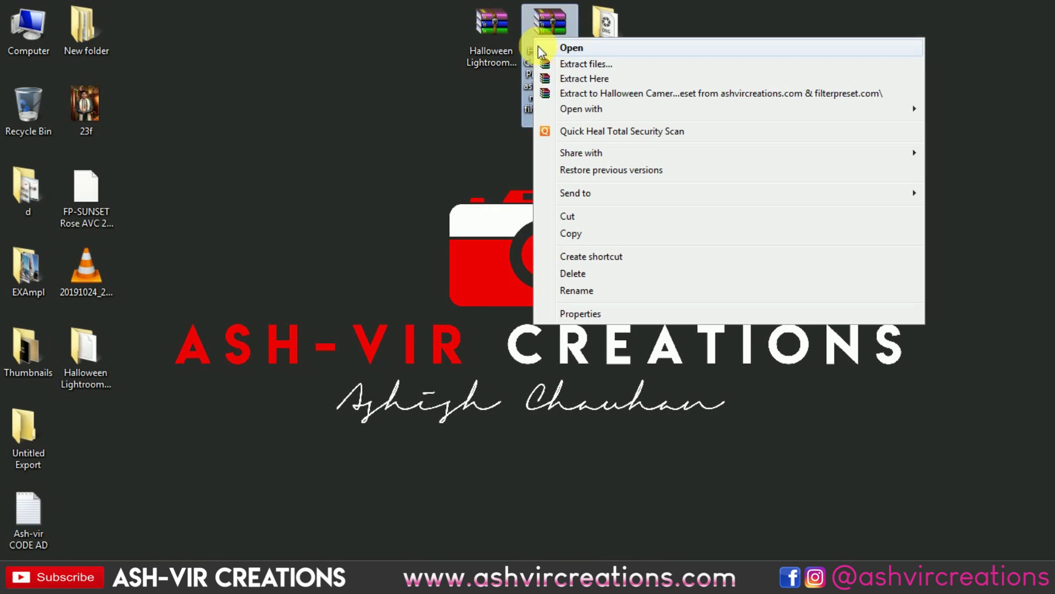
pyautogui.click(539, 79)
# Step: Move both extracted folders up and select FP-Halloween AVC 2020.lrtemplate in the Lightroom preset folder
pyautogui.moveTo(137, 346); pyautogui.dragTo(63, 459)
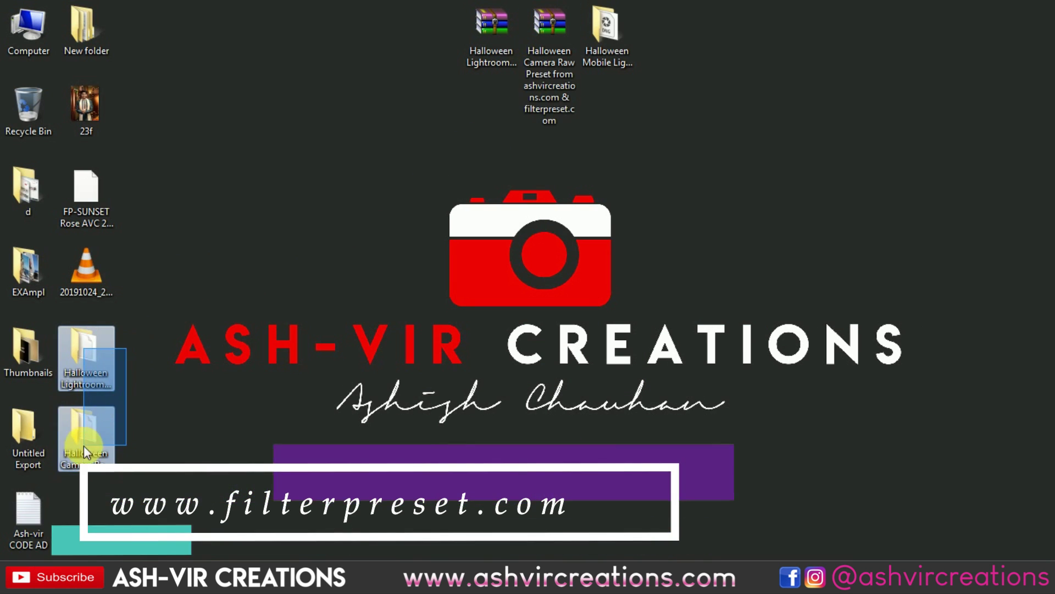
pyautogui.moveTo(84, 351); pyautogui.dragTo(293, 74)
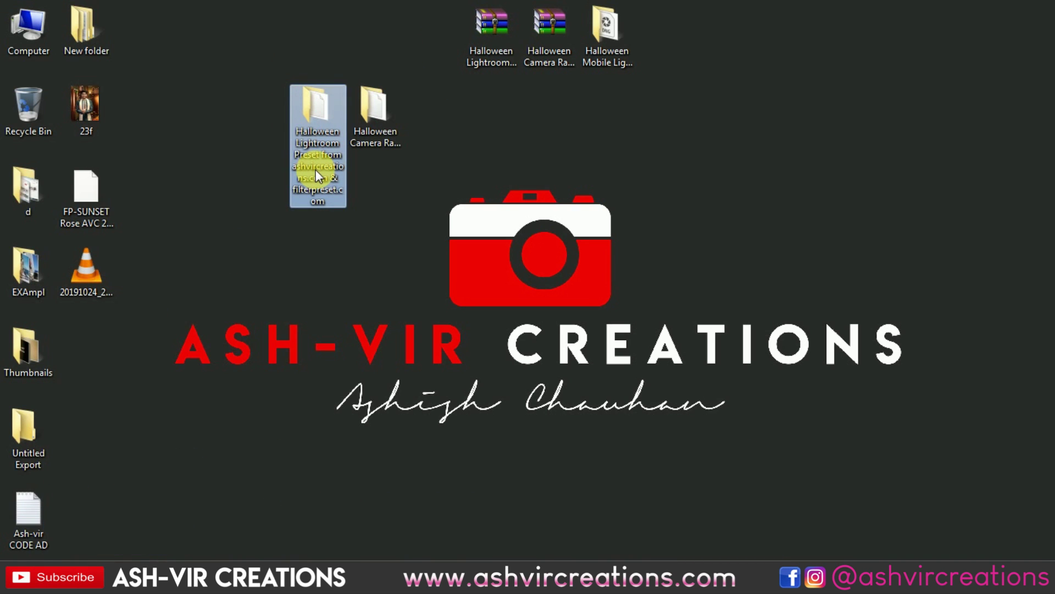
pyautogui.doubleClick(310, 117)
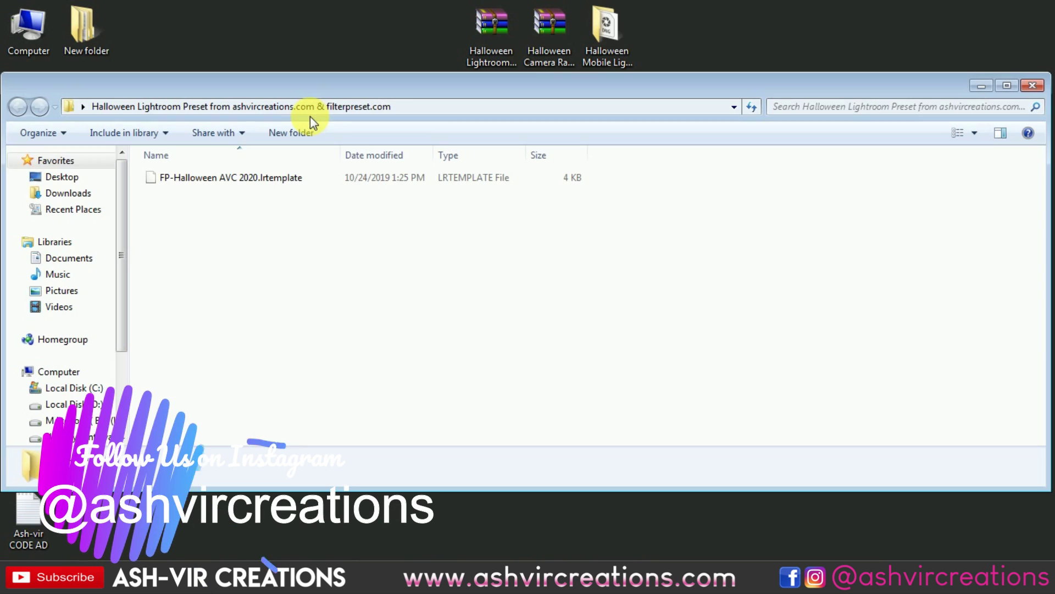
pyautogui.click(181, 187)
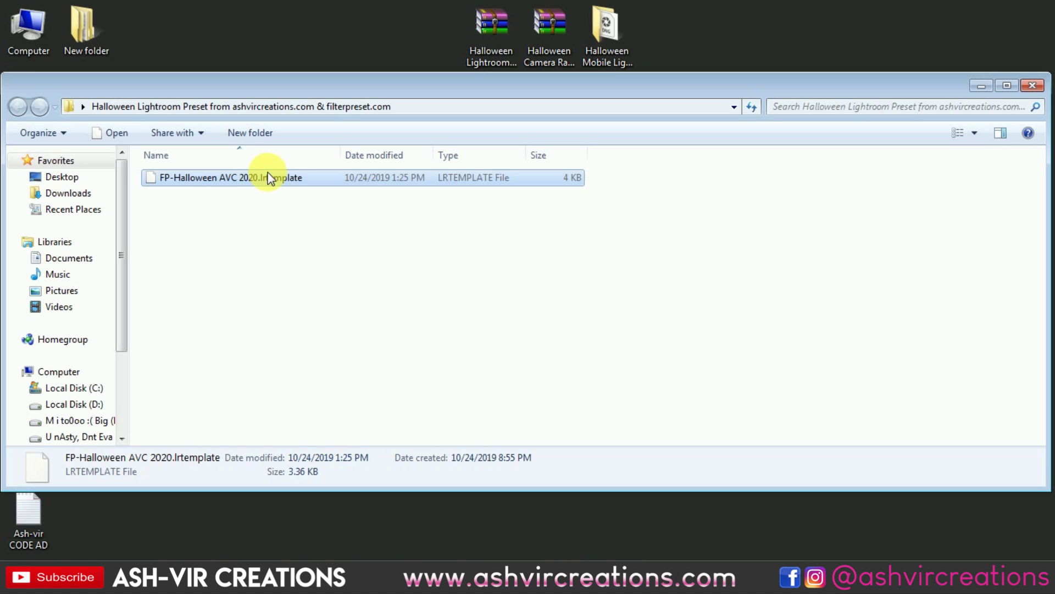
# Step: Copy FP-Halloween AVC 2020.lrtemplate and browse to the user's AppData folder on C:
pyautogui.rightClick(269, 177)
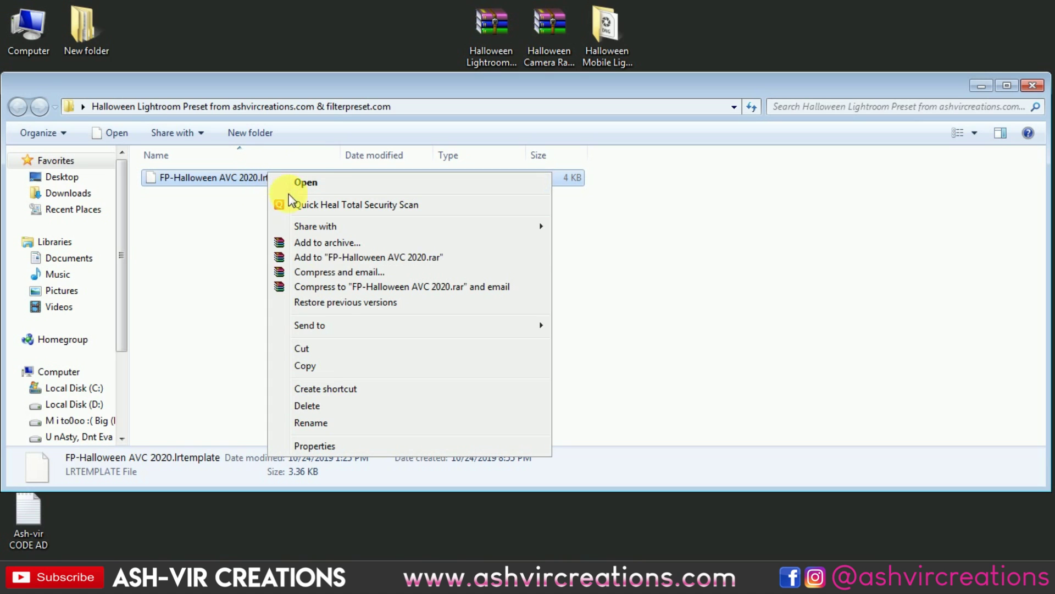
pyautogui.click(326, 363)
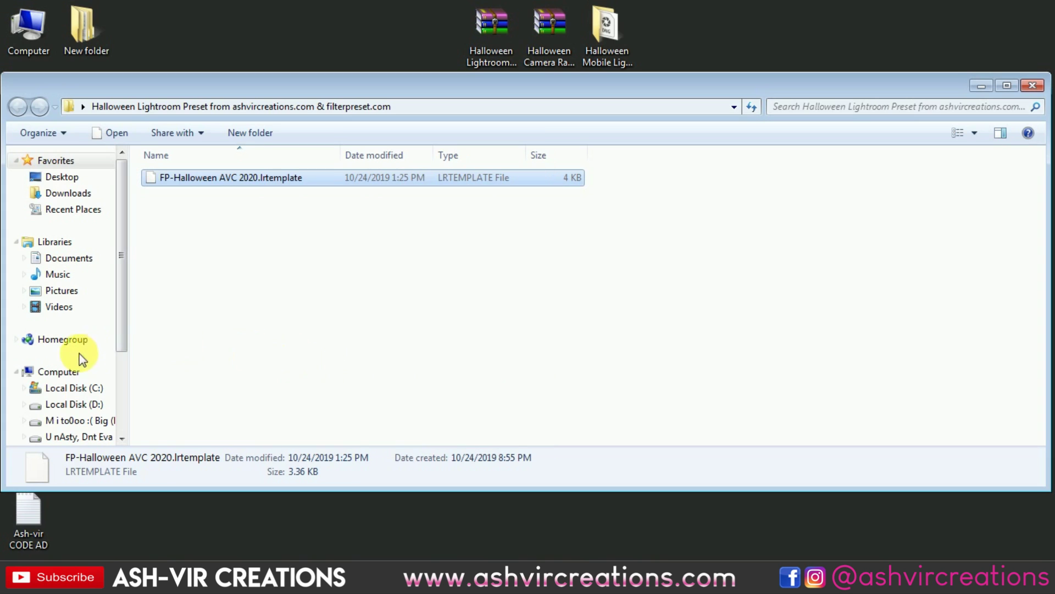
pyautogui.click(88, 389)
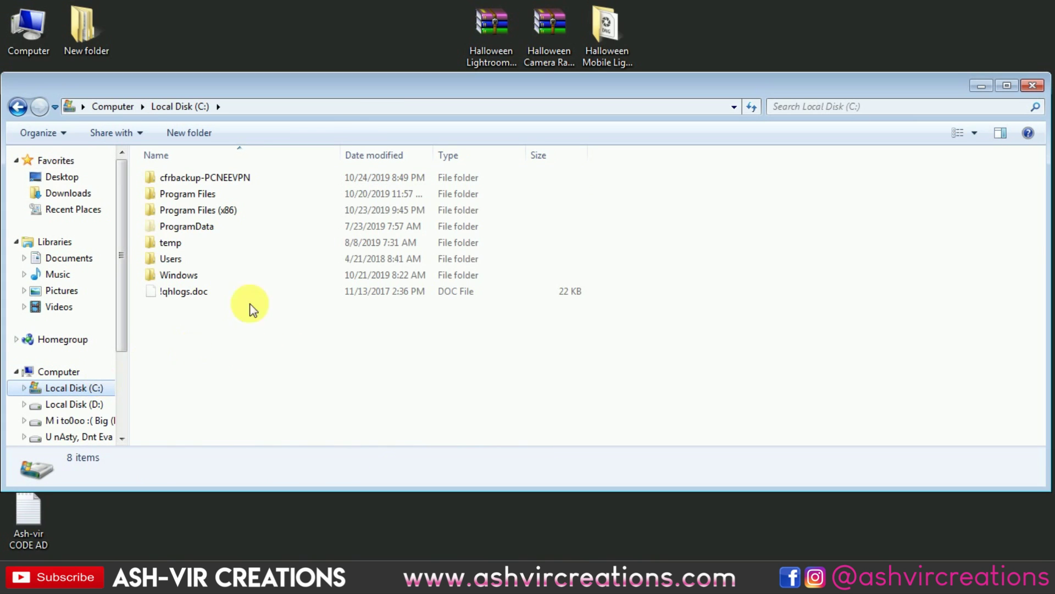
pyautogui.doubleClick(243, 259)
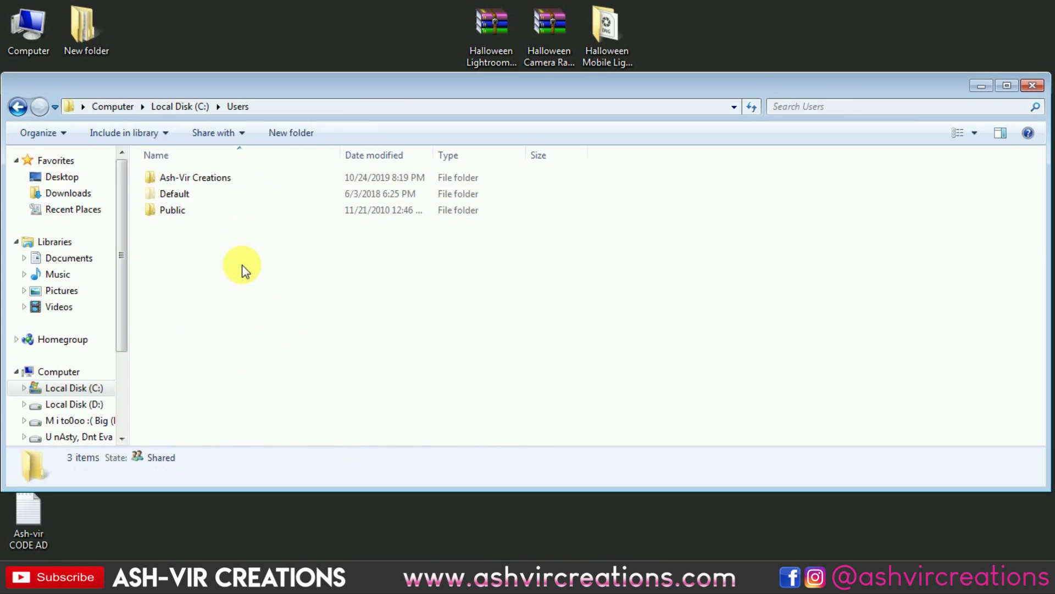
pyautogui.doubleClick(238, 178)
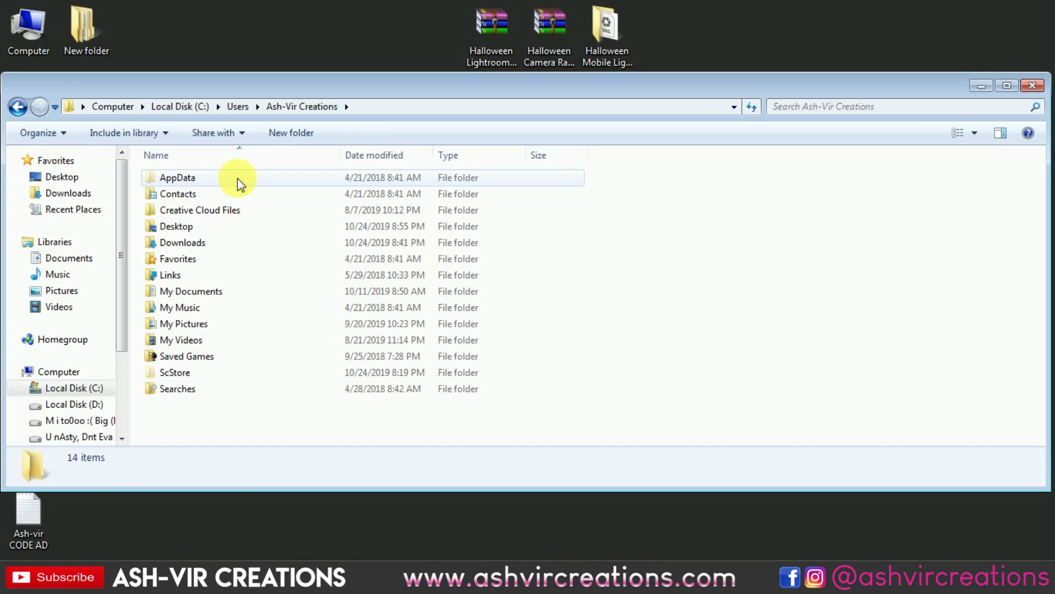
pyautogui.click(238, 178)
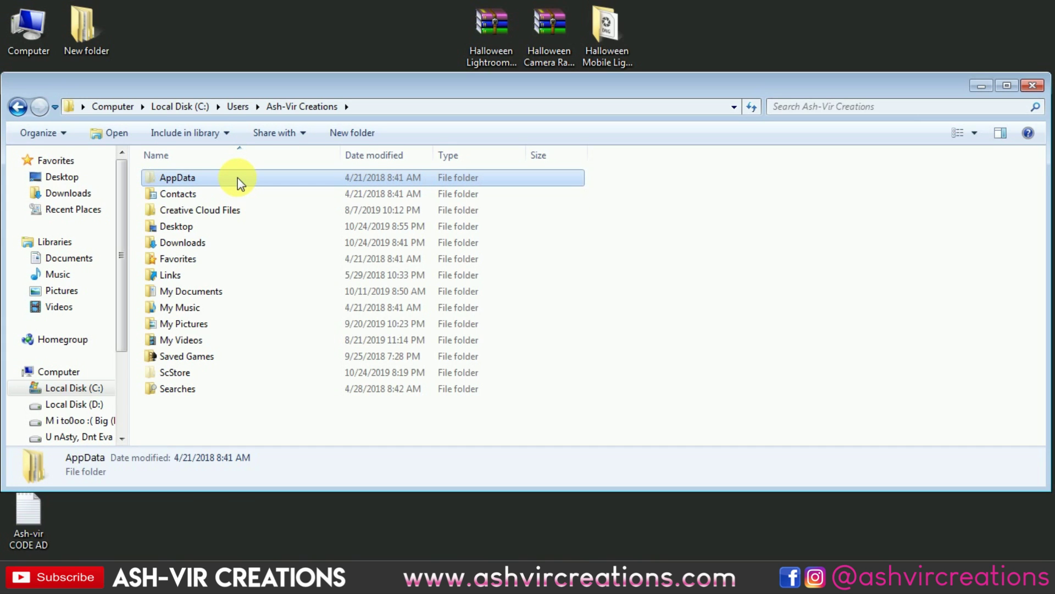
# Step: Turn on showing hidden files, folders and drives in Folder Options
pyautogui.click(59, 135)
pyautogui.click(86, 285)
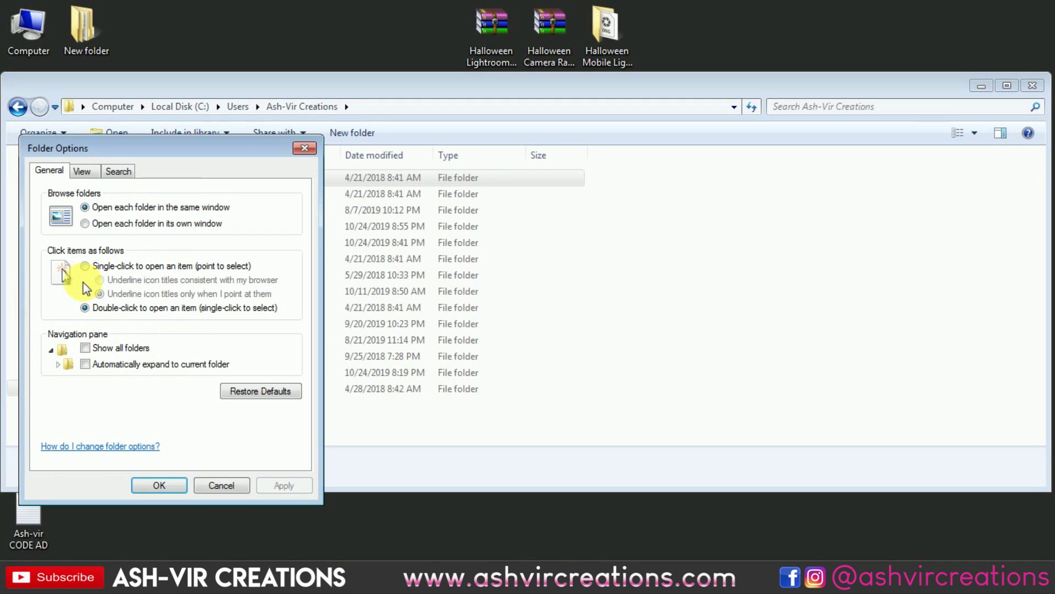
pyautogui.click(83, 170)
pyautogui.click(123, 387)
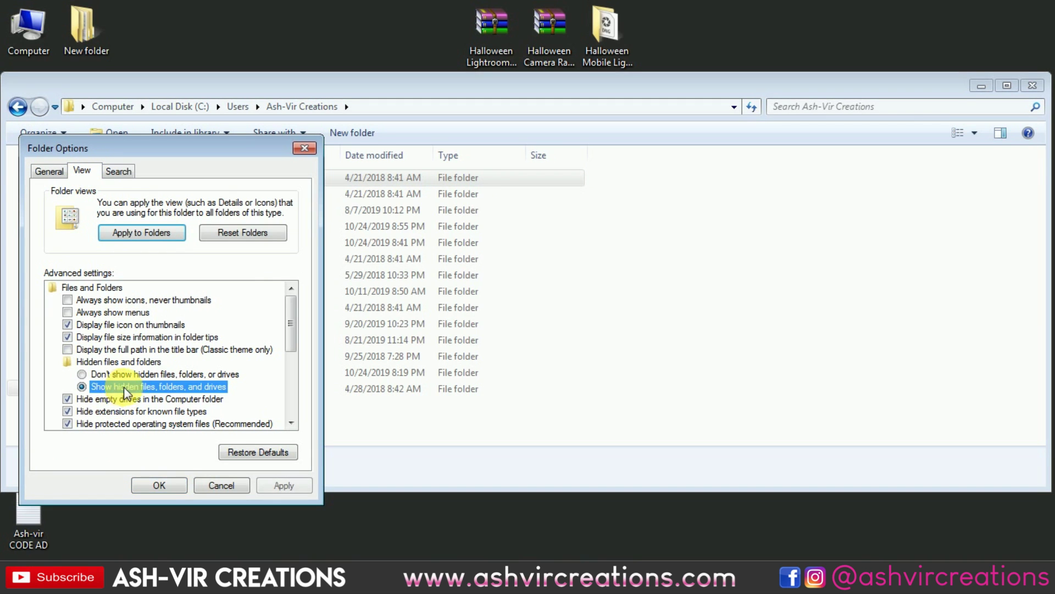
pyautogui.click(162, 484)
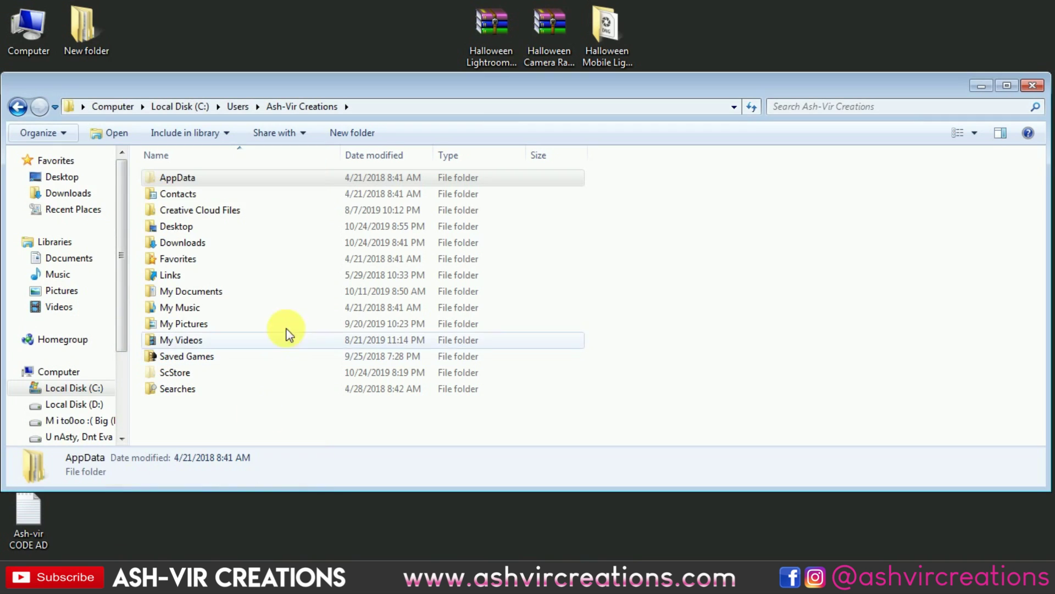
# Step: Browse into AppData\Roaming\Adobe\Lightroom\Develop Presets\Filter Preset (FP)
pyautogui.click(220, 184)
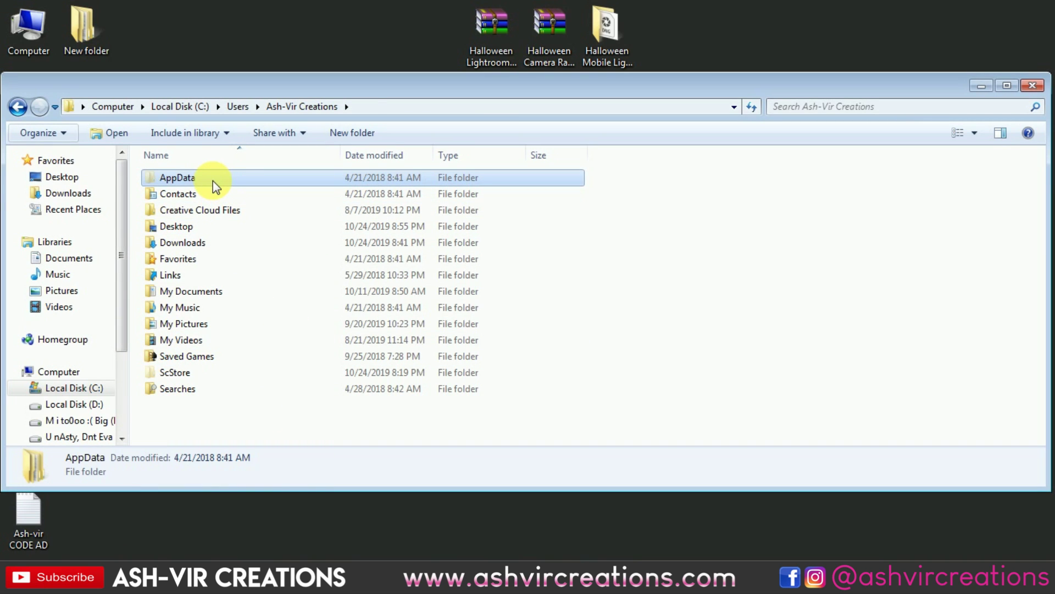
pyautogui.doubleClick(212, 181)
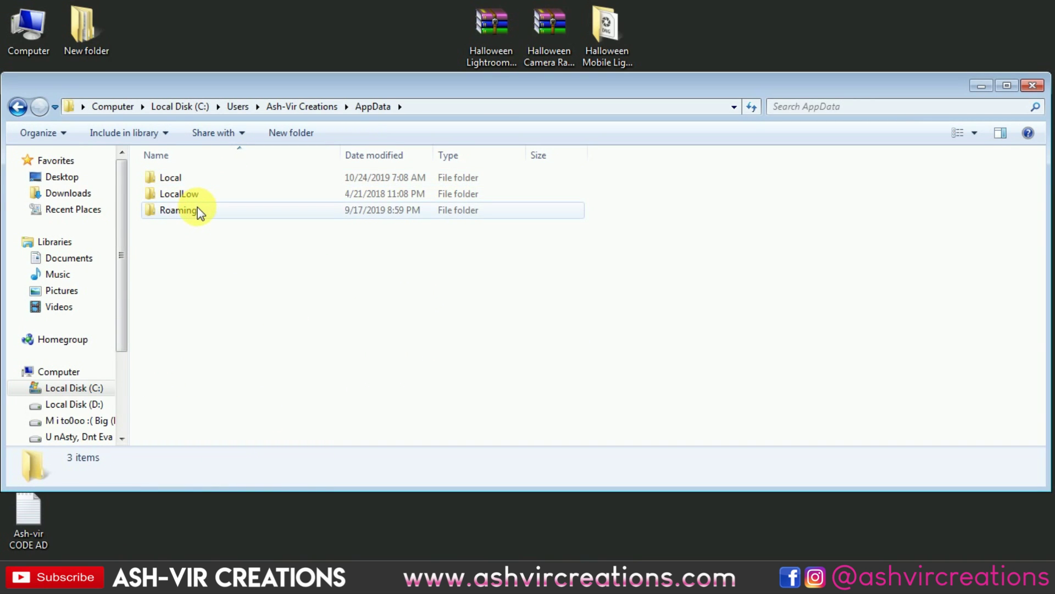
pyautogui.doubleClick(198, 210)
pyautogui.doubleClick(193, 177)
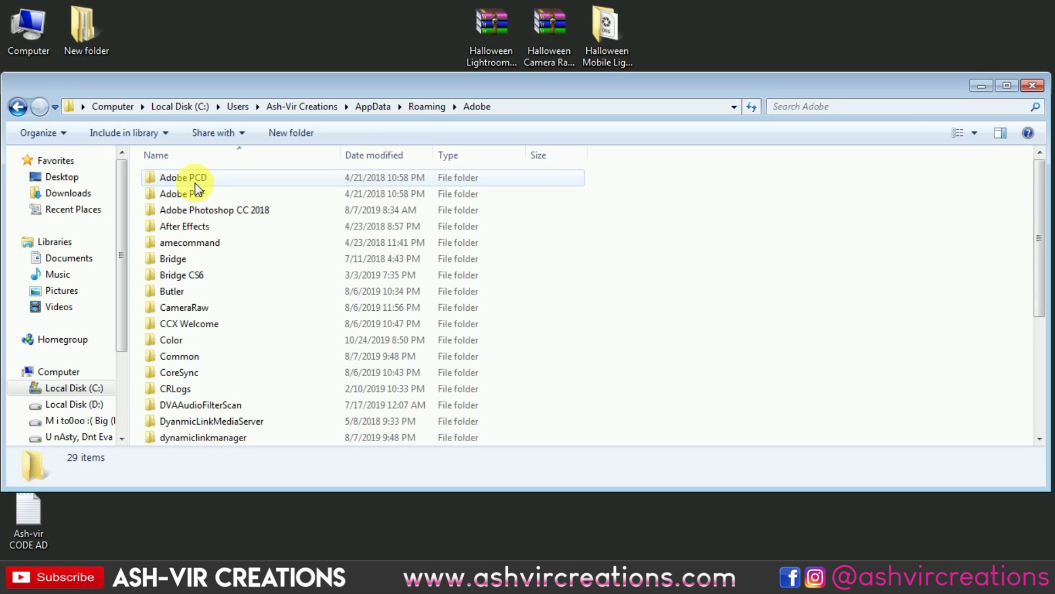
pyautogui.scroll(-3, 202, 236)
pyautogui.doubleClick(213, 384)
pyautogui.doubleClick(224, 215)
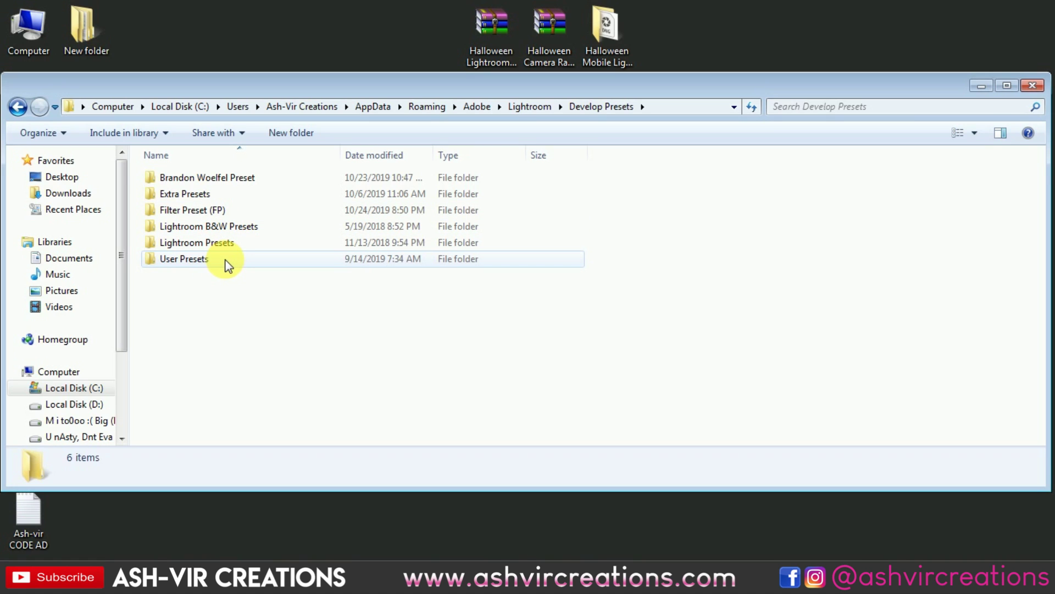
pyautogui.doubleClick(227, 214)
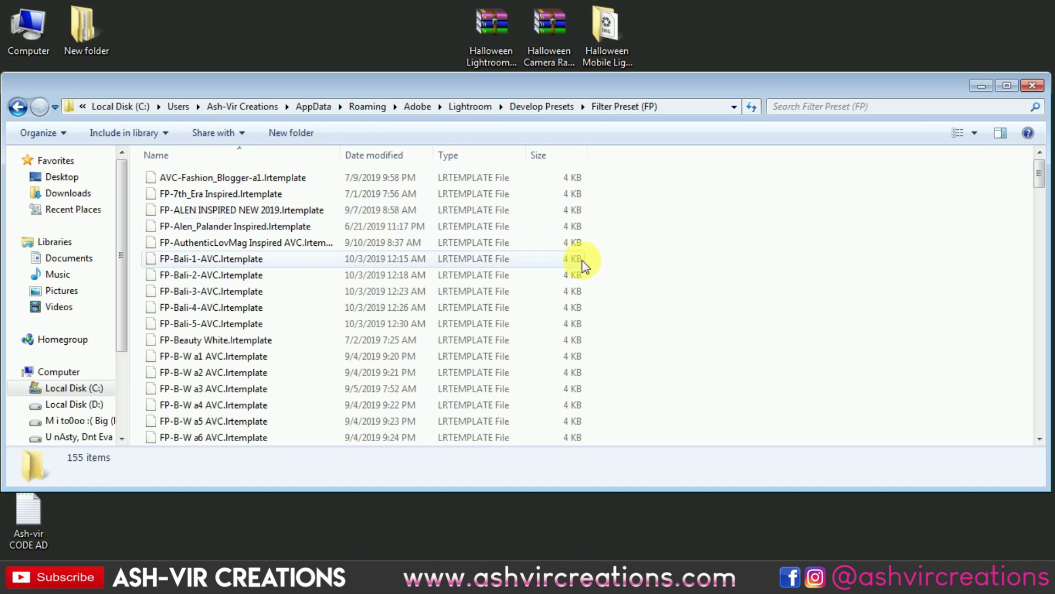
# Step: Paste the Halloween lrtemplate into the Filter Preset (FP) folder
pyautogui.rightClick(838, 255)
pyautogui.click(874, 361)
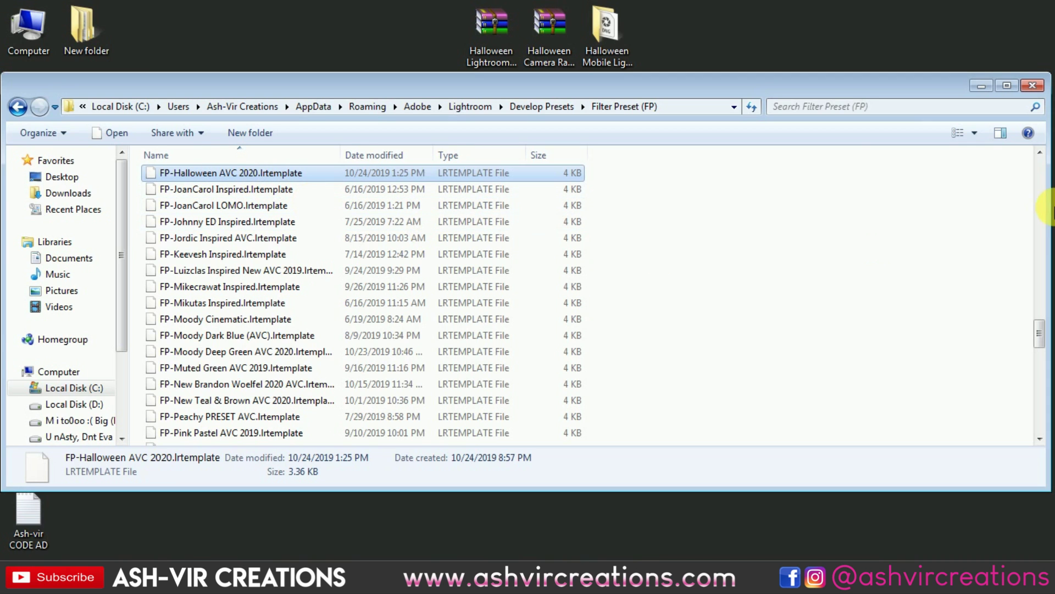
pyautogui.moveTo(931, 89); pyautogui.dragTo(1026, 216)
# Step: Copy FP-Halloween AVC 2020.xmp from the Halloween Camera Raw preset folder
pyautogui.doubleClick(373, 117)
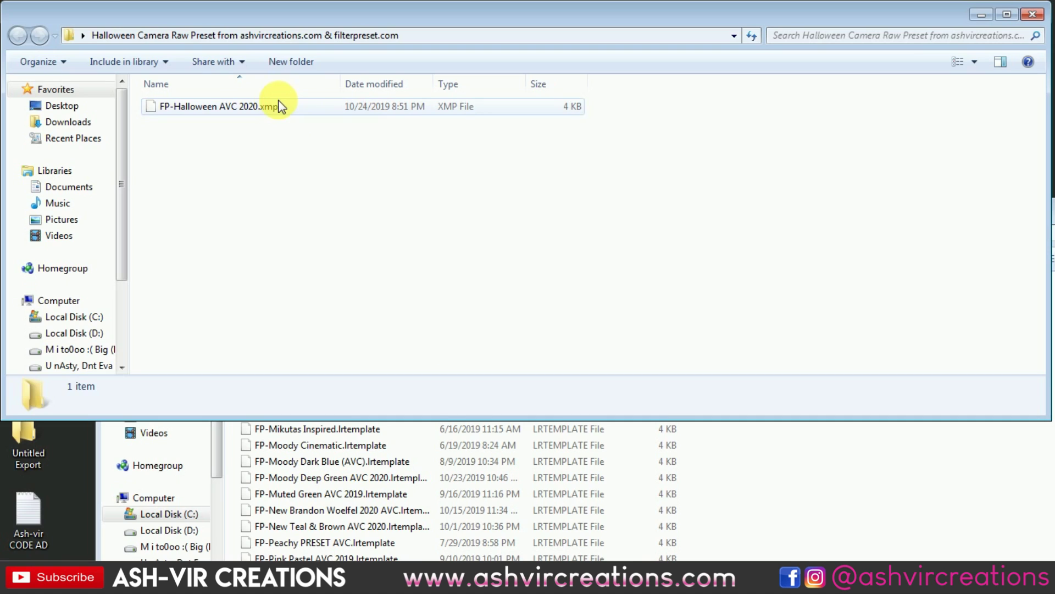
pyautogui.click(273, 107)
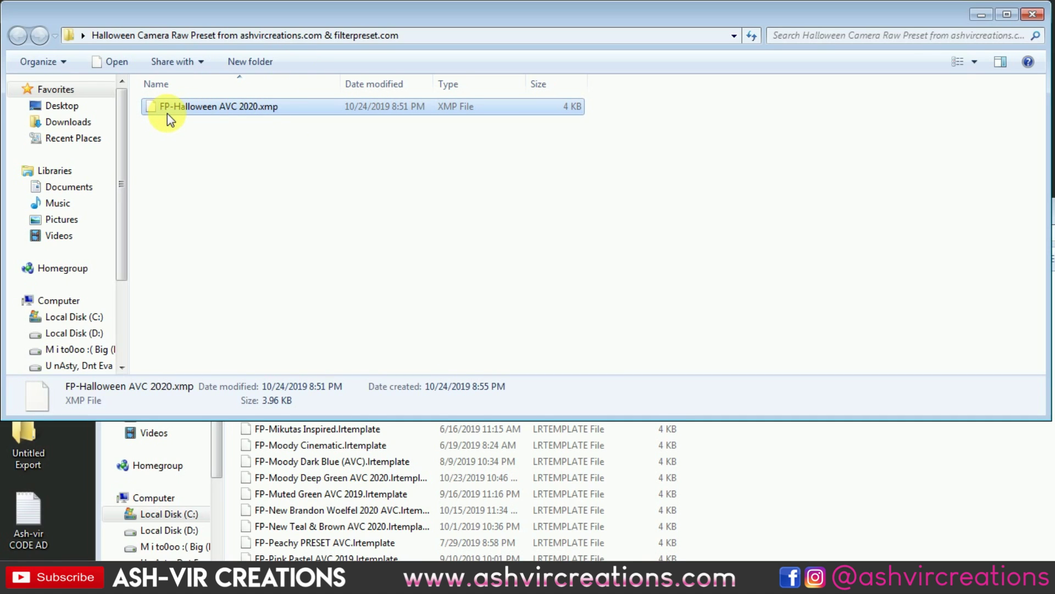
pyautogui.rightClick(259, 107)
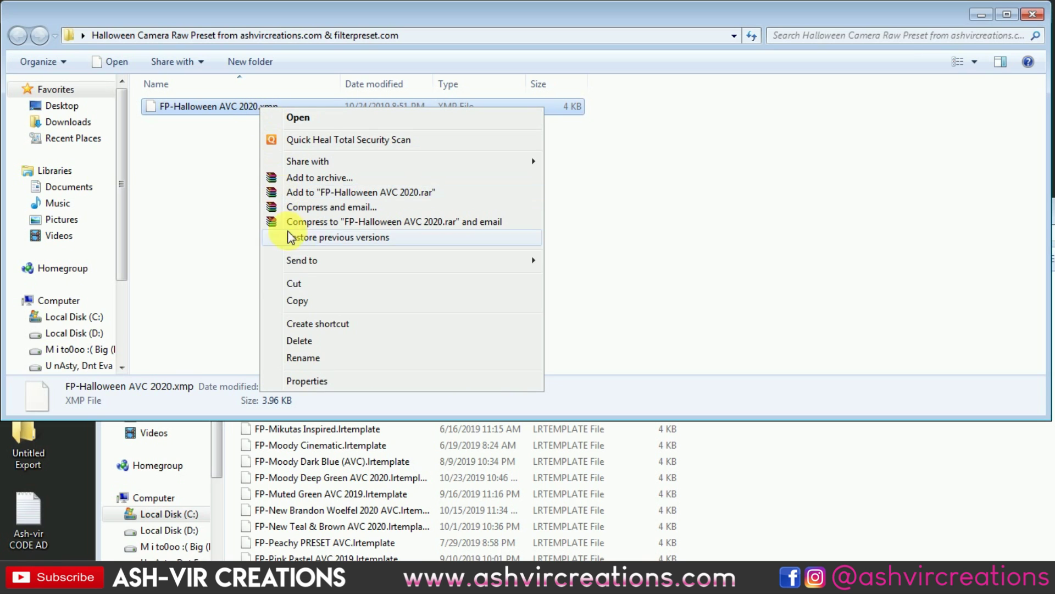
pyautogui.click(296, 301)
# Step: Navigate the presets window to Adobe\CameraRaw\Settings
pyautogui.click(767, 464)
pyautogui.moveTo(607, 214); pyautogui.dragTo(562, 104)
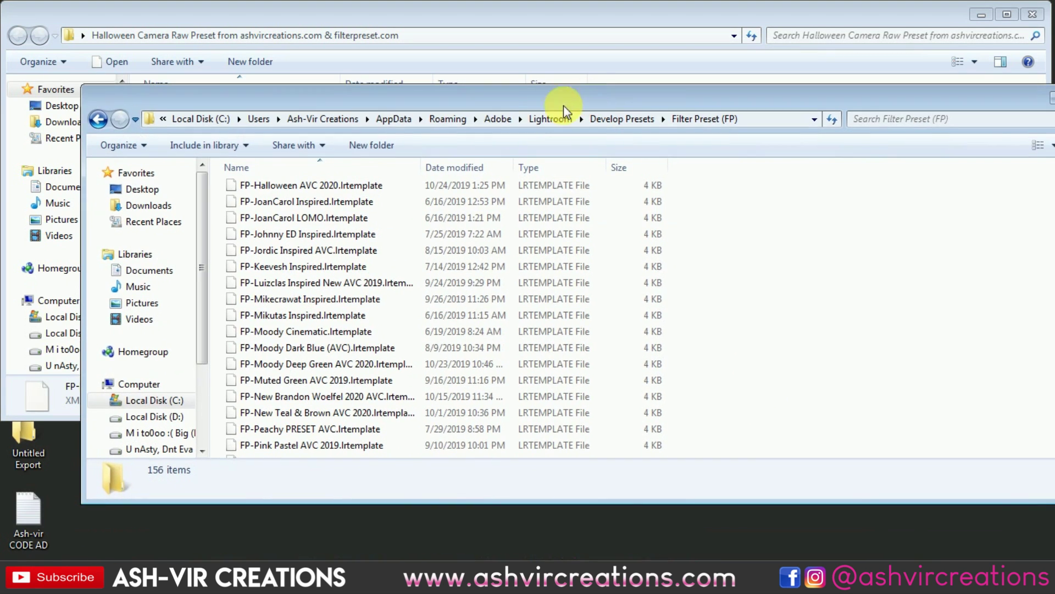
pyautogui.click(499, 119)
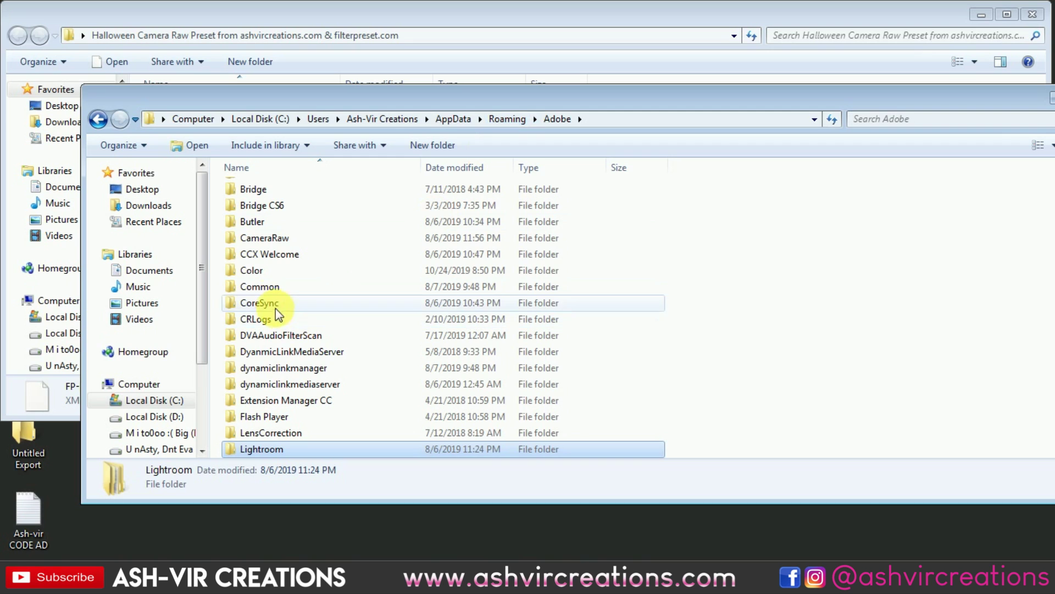
pyautogui.doubleClick(270, 244)
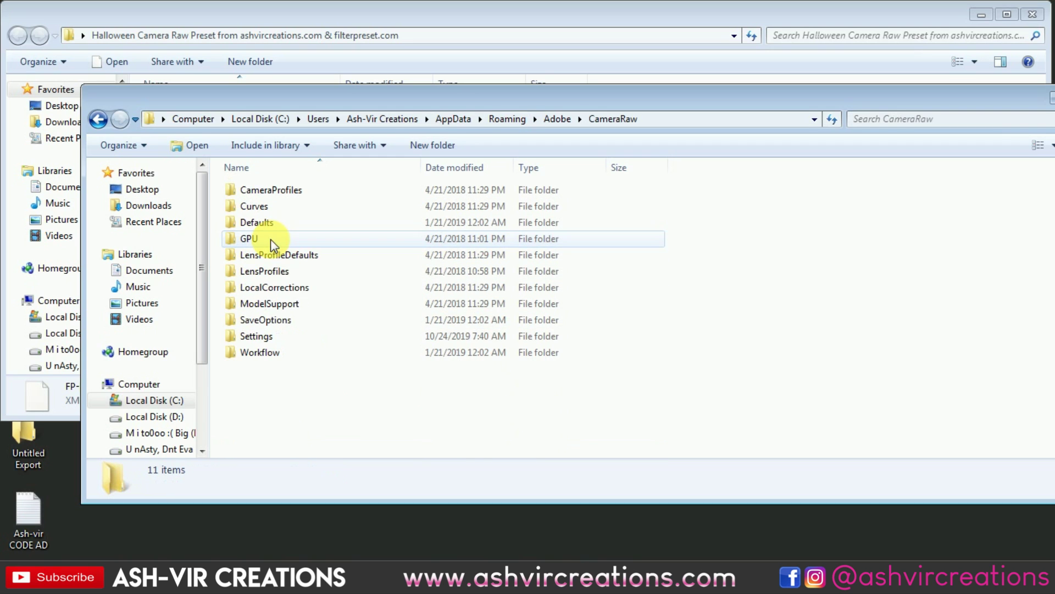
pyautogui.doubleClick(293, 336)
# Step: Paste the XMP preset into Settings and close the Halloween download window
pyautogui.rightClick(839, 351)
pyautogui.click(874, 444)
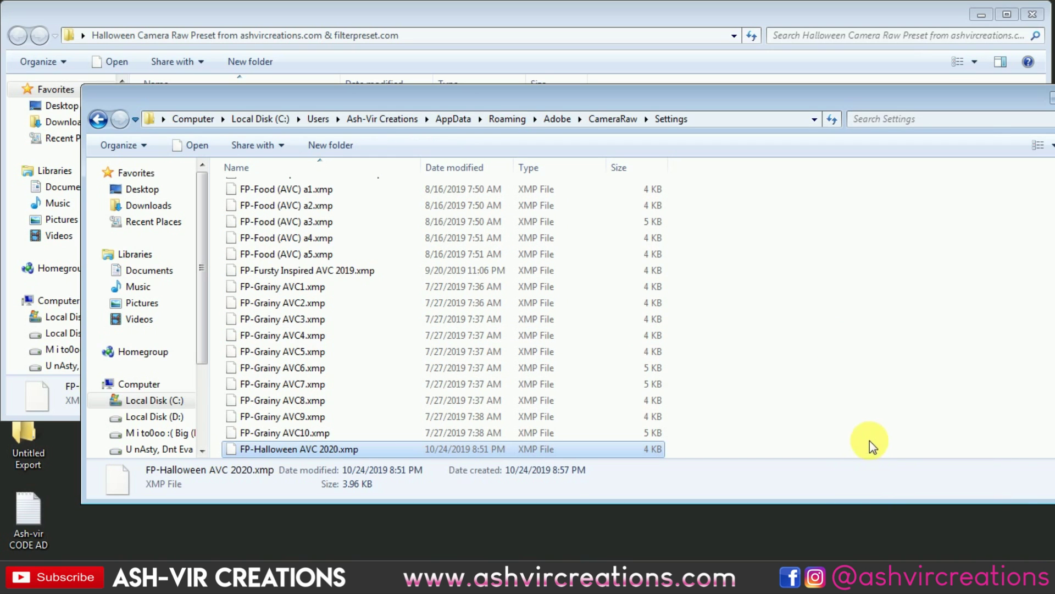
pyautogui.scroll(-3, 315, 418)
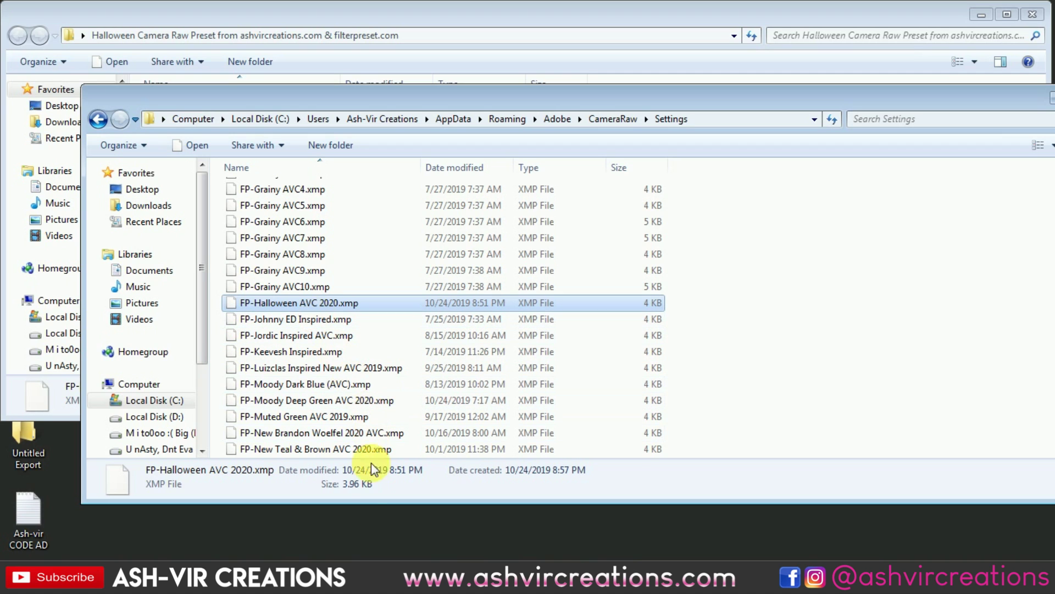
pyautogui.click(1032, 14)
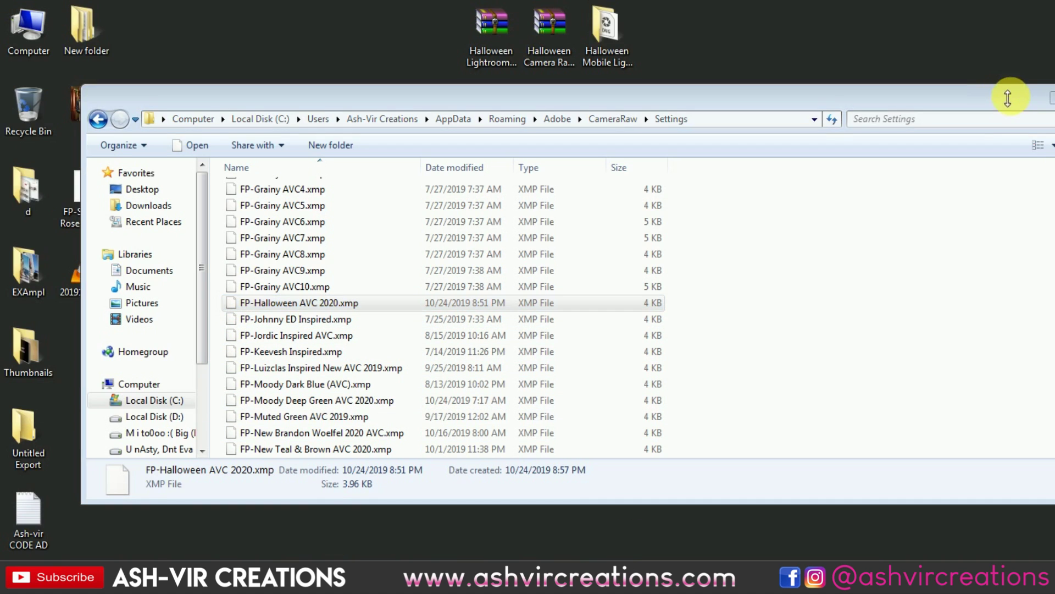
pyautogui.moveTo(1008, 99); pyautogui.dragTo(761, 95)
# Step: Switch to Lightroom and scroll the Filter Preset (FP) presets to FP-Halloween AVC 2019
pyautogui.click(806, 95)
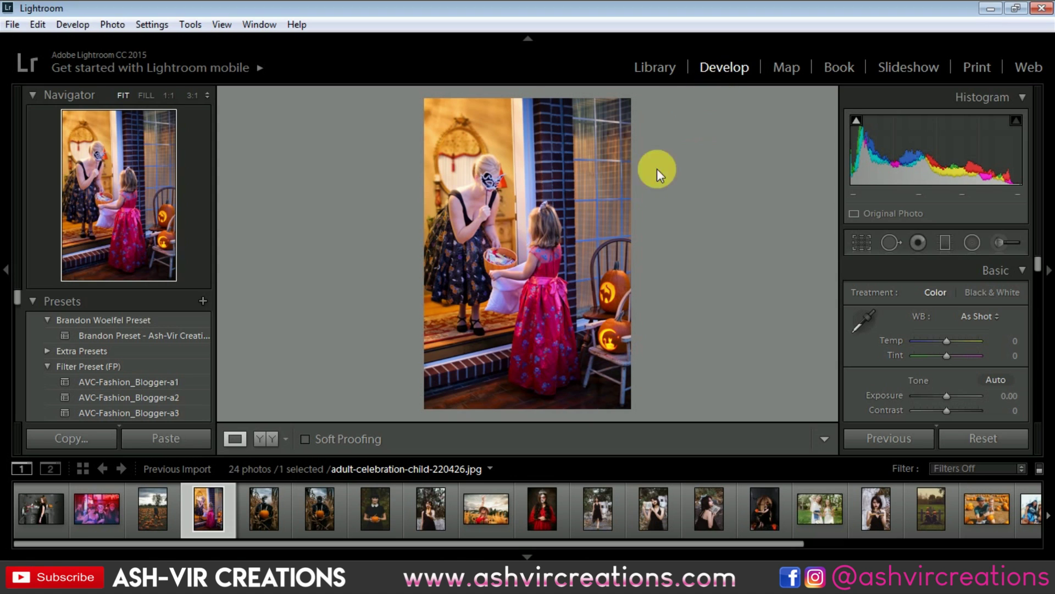
pyautogui.click(96, 368)
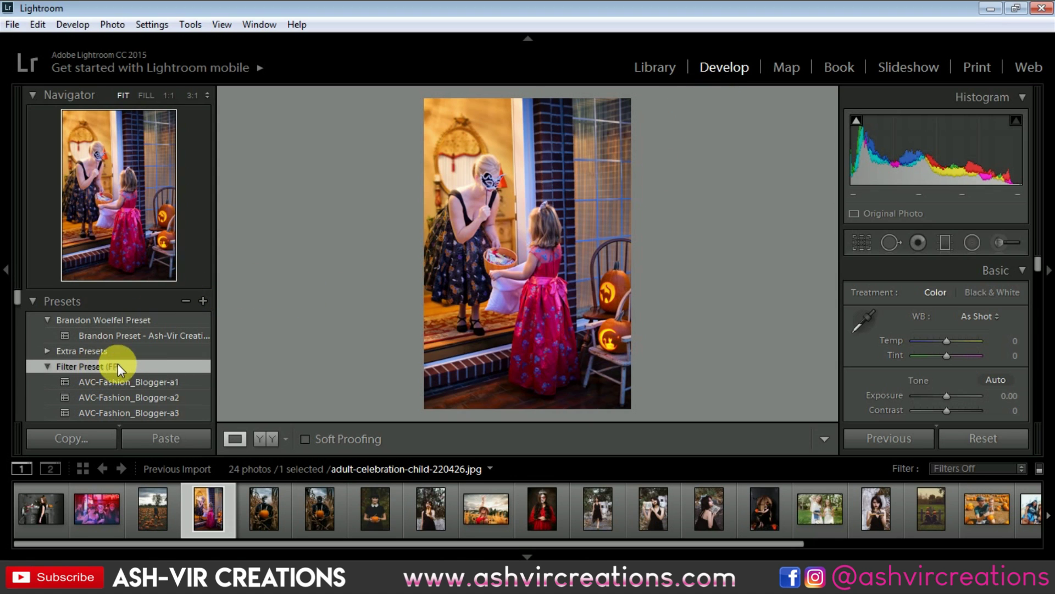
pyautogui.scroll(-4, 132, 352)
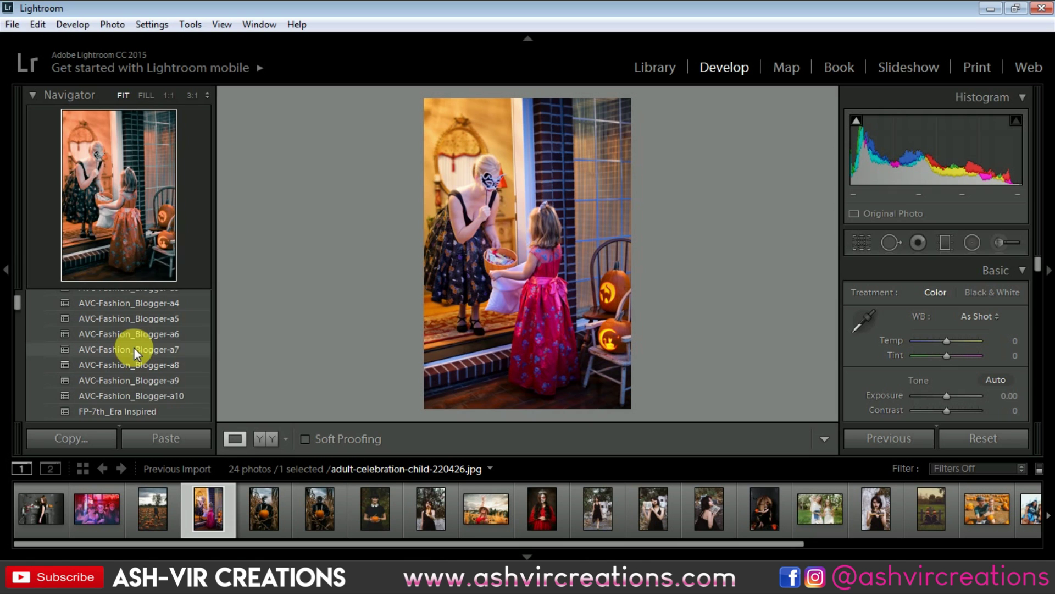
pyautogui.scroll(-5, 134, 348)
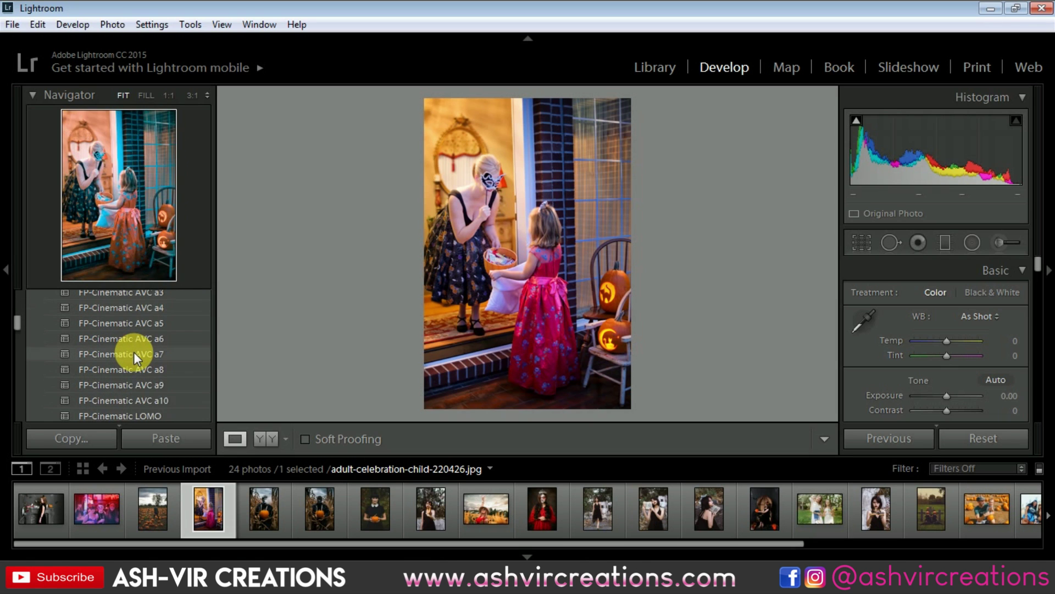
pyautogui.scroll(-6, 133, 352)
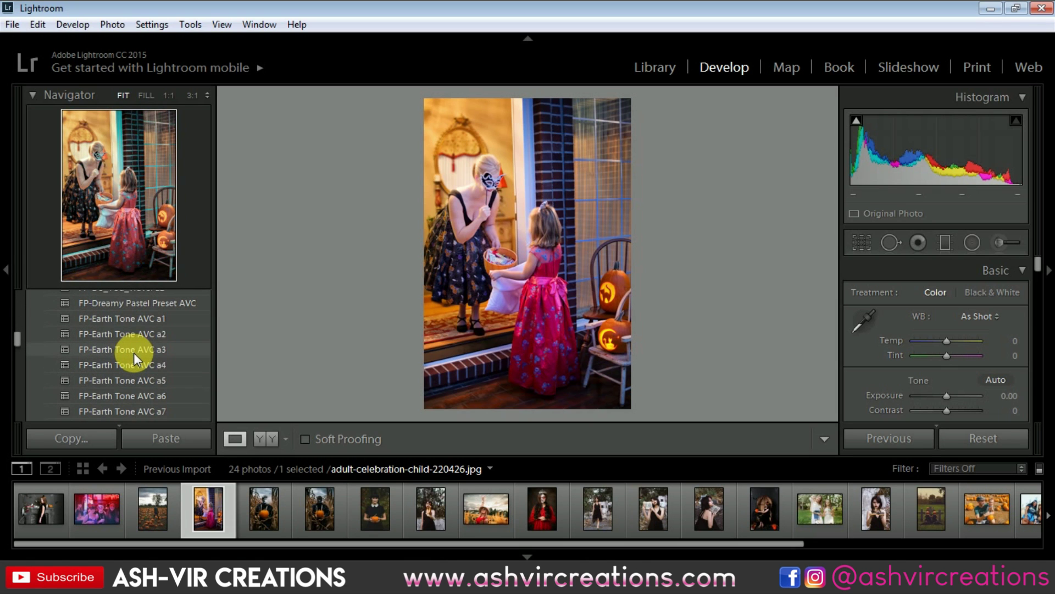
pyautogui.scroll(-4, 133, 352)
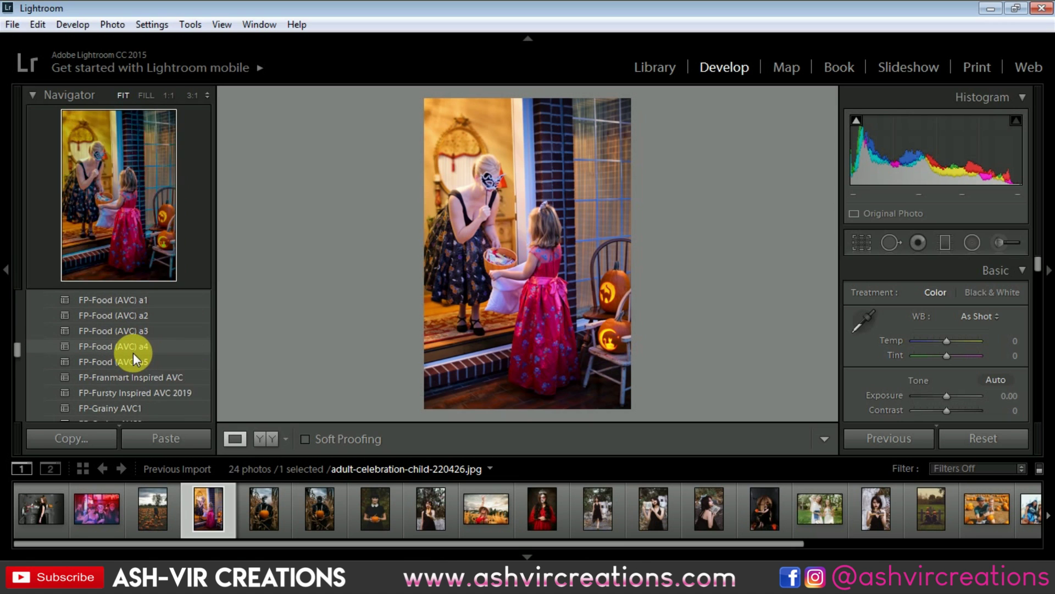
pyautogui.scroll(-4, 133, 351)
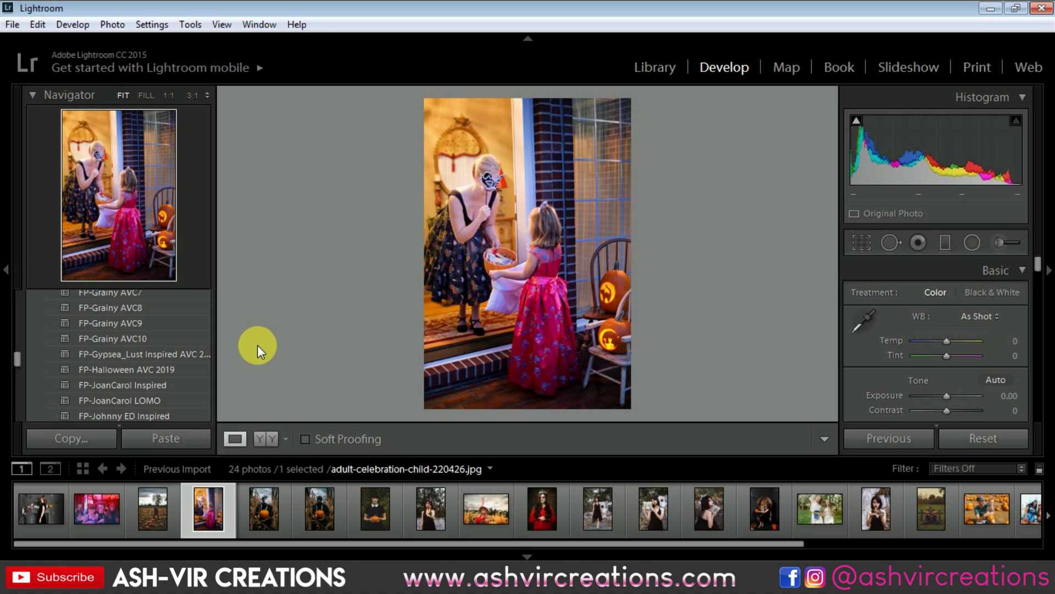
# Step: Apply FP-Halloween AVC 2019 to the trick-or-treat photo, compare Before & After at 1:1, then reset
pyautogui.click(173, 366)
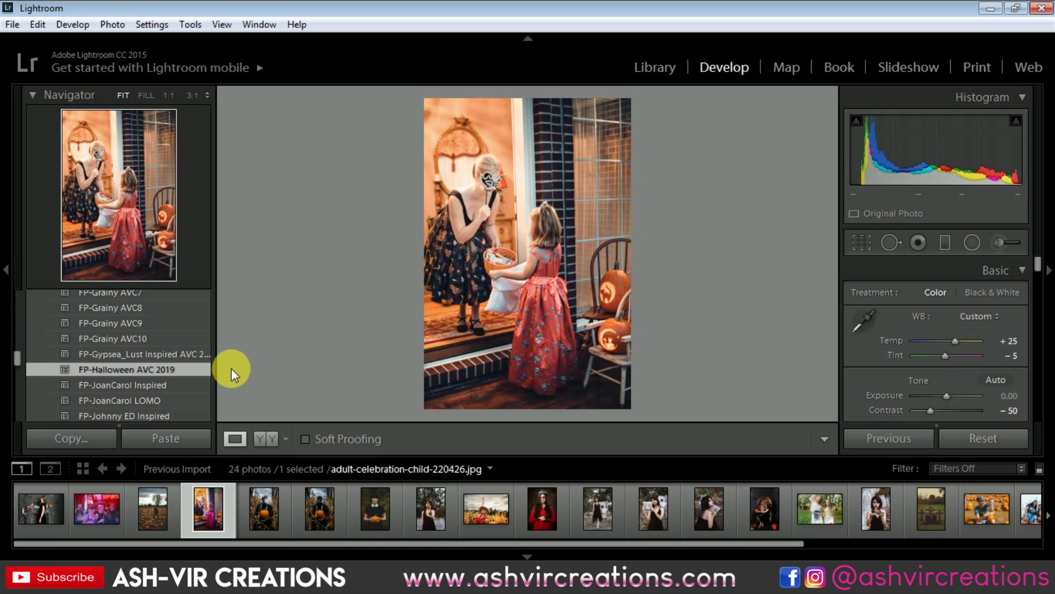
pyautogui.click(266, 438)
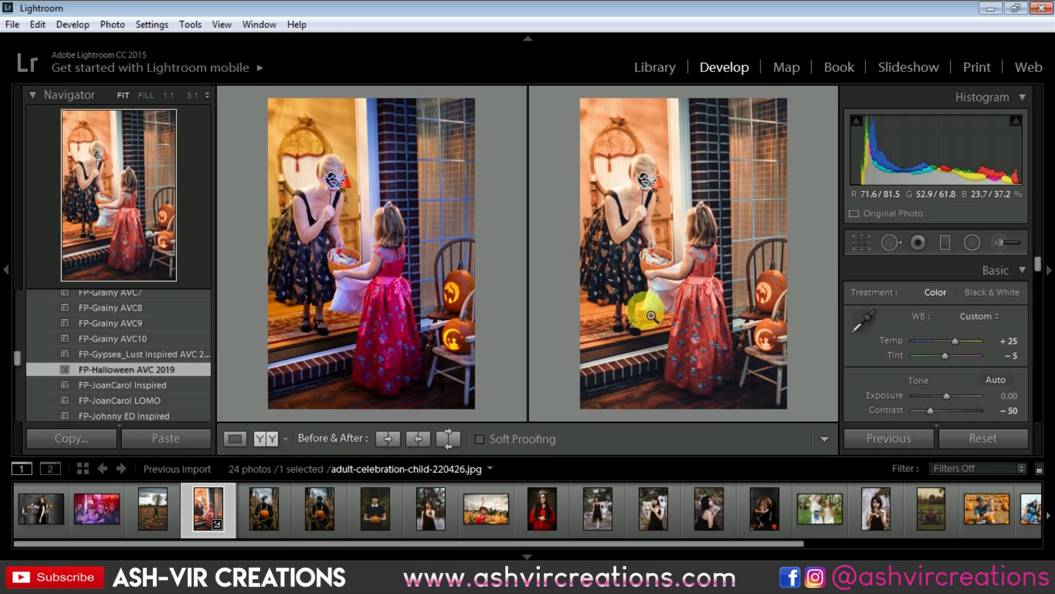
pyautogui.click(691, 346)
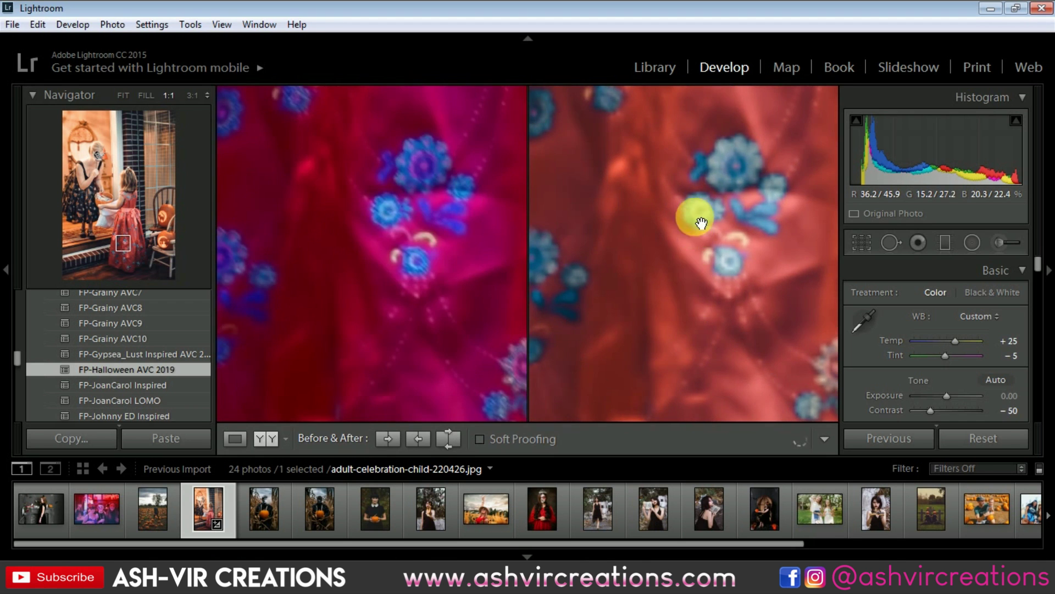
pyautogui.click(677, 284)
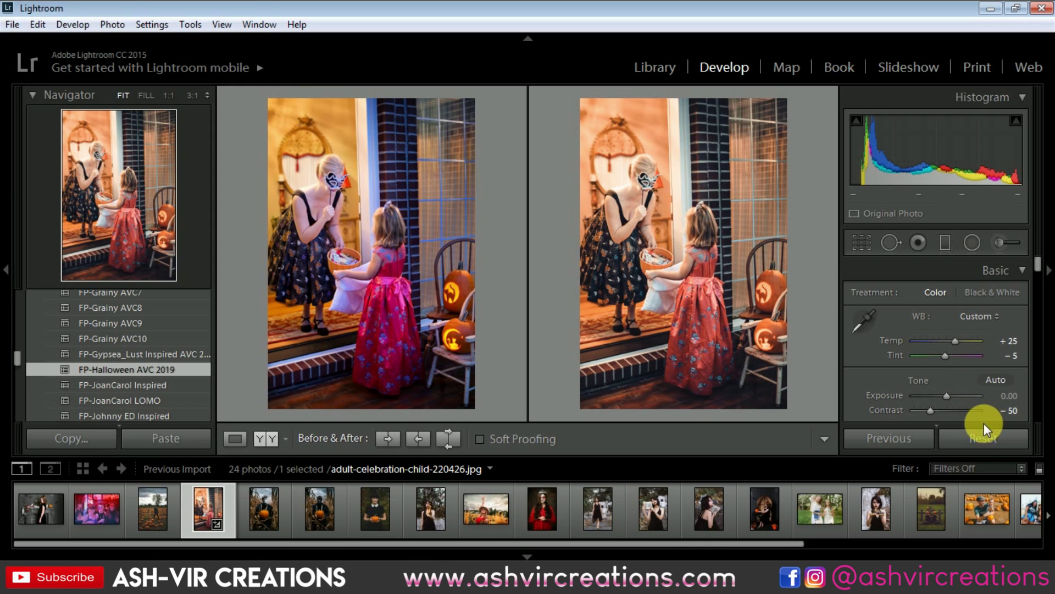
pyautogui.click(879, 437)
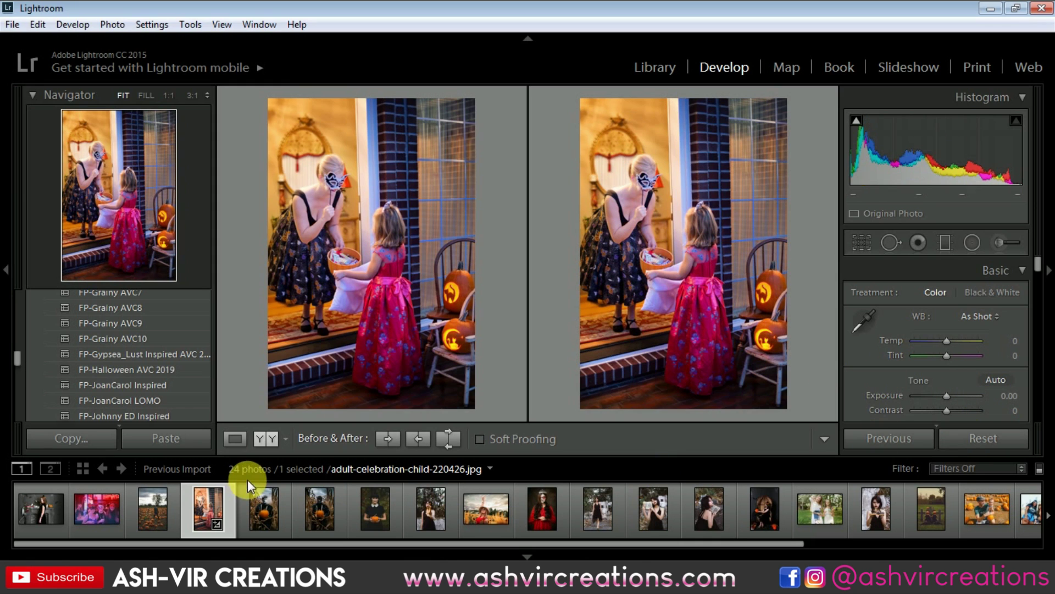
pyautogui.click(147, 509)
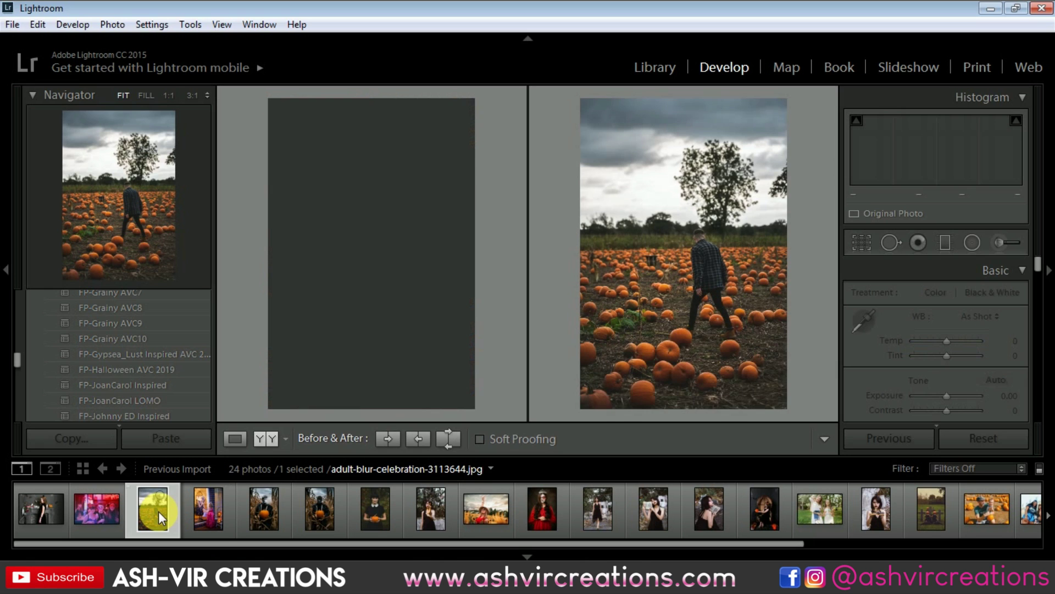
# Step: Preview FP-Halloween AVC 2019 on the pumpkin-field photo, reset it, then select the chair photo
pyautogui.click(170, 368)
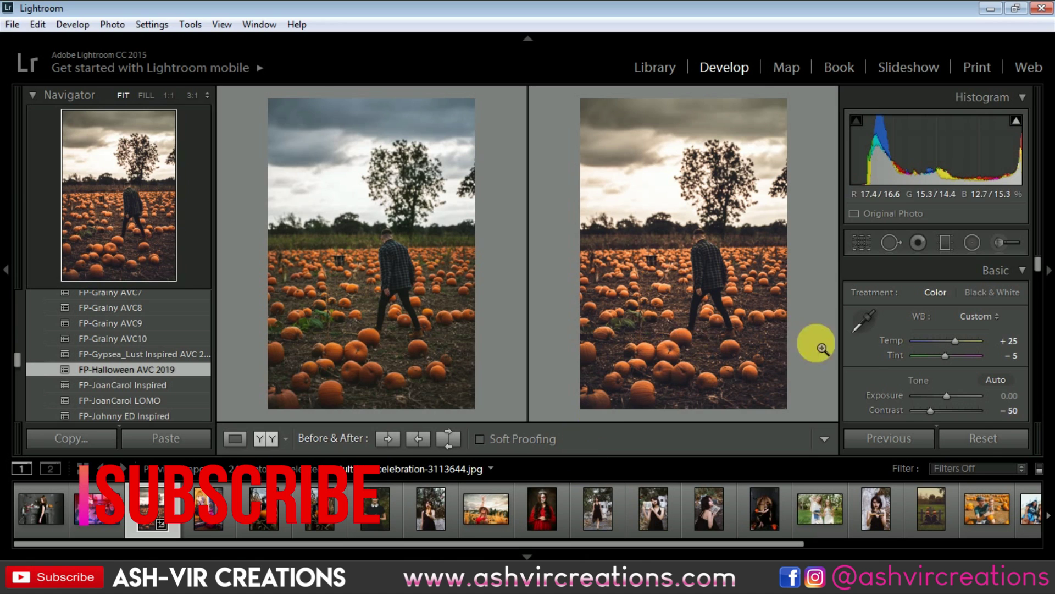
pyautogui.click(978, 437)
pyautogui.click(770, 508)
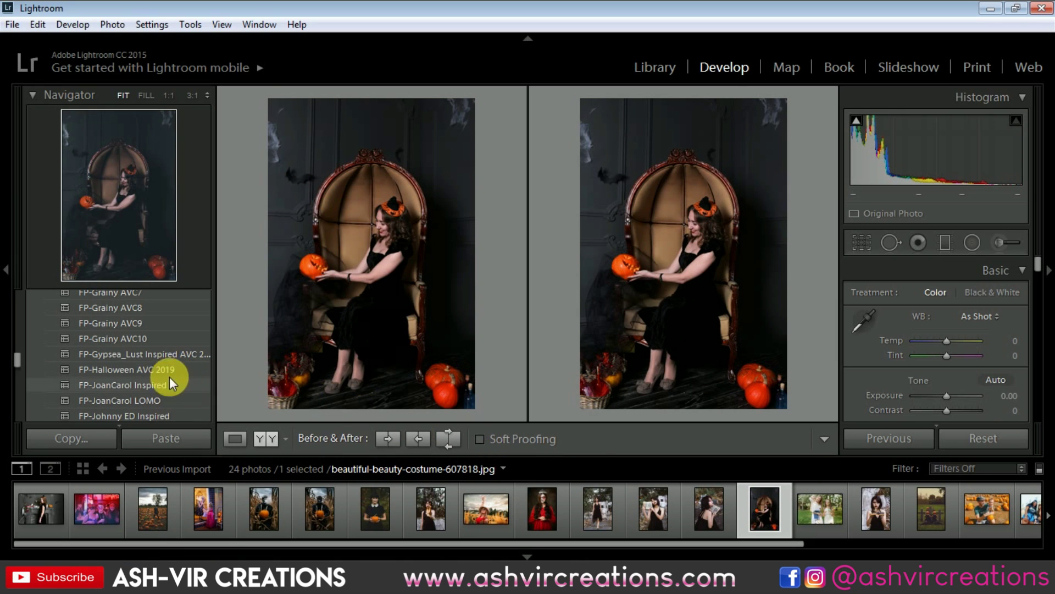
# Step: Apply FP-Halloween AVC 2019 to the chair photo, inspect it at 1:1, then reset
pyautogui.click(145, 369)
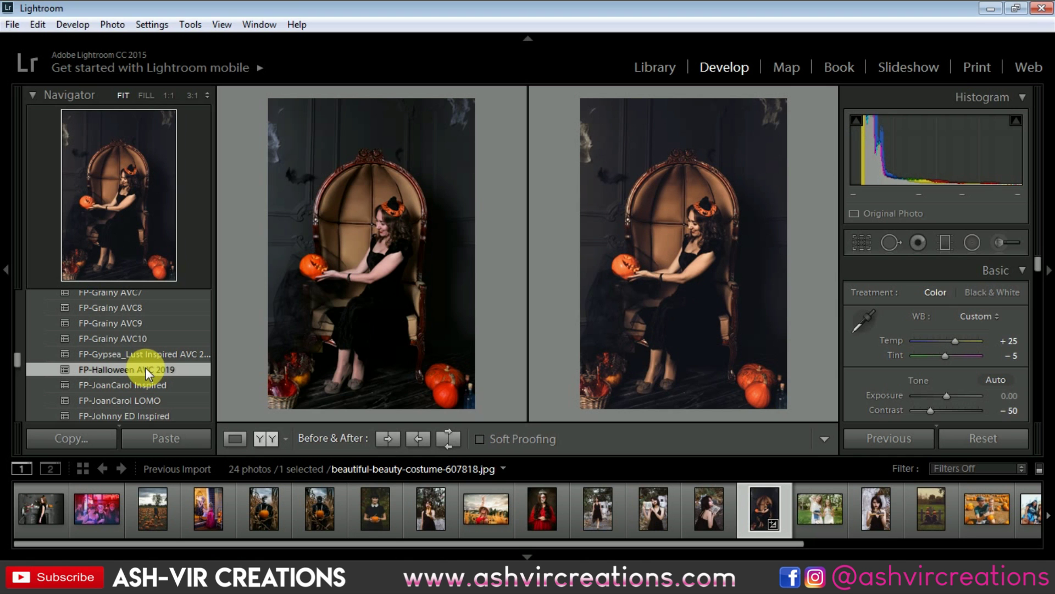
pyautogui.click(666, 275)
pyautogui.moveTo(669, 280); pyautogui.dragTo(681, 249)
pyautogui.click(687, 260)
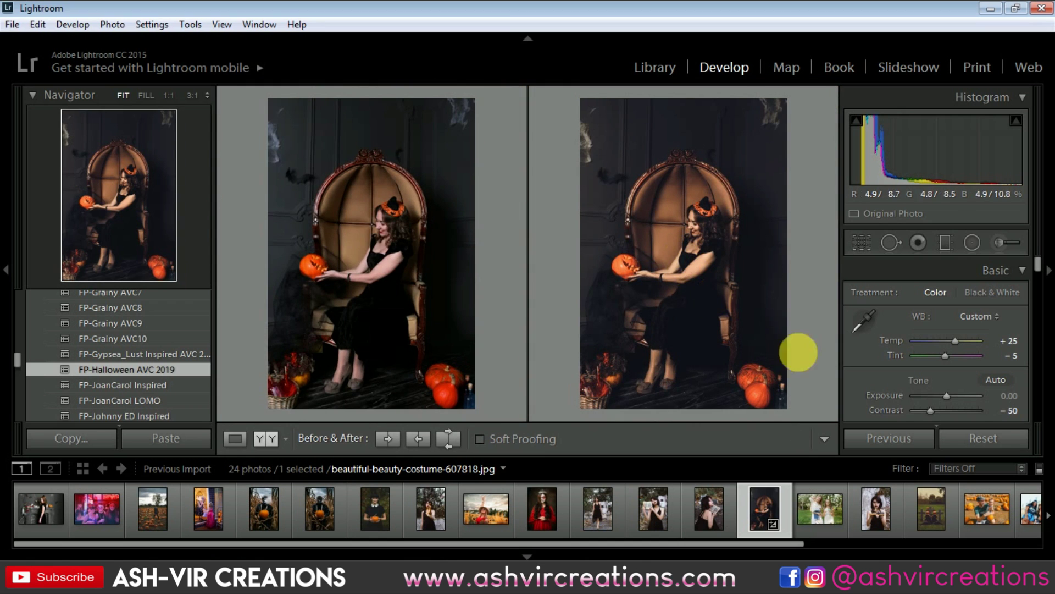
pyautogui.click(1003, 440)
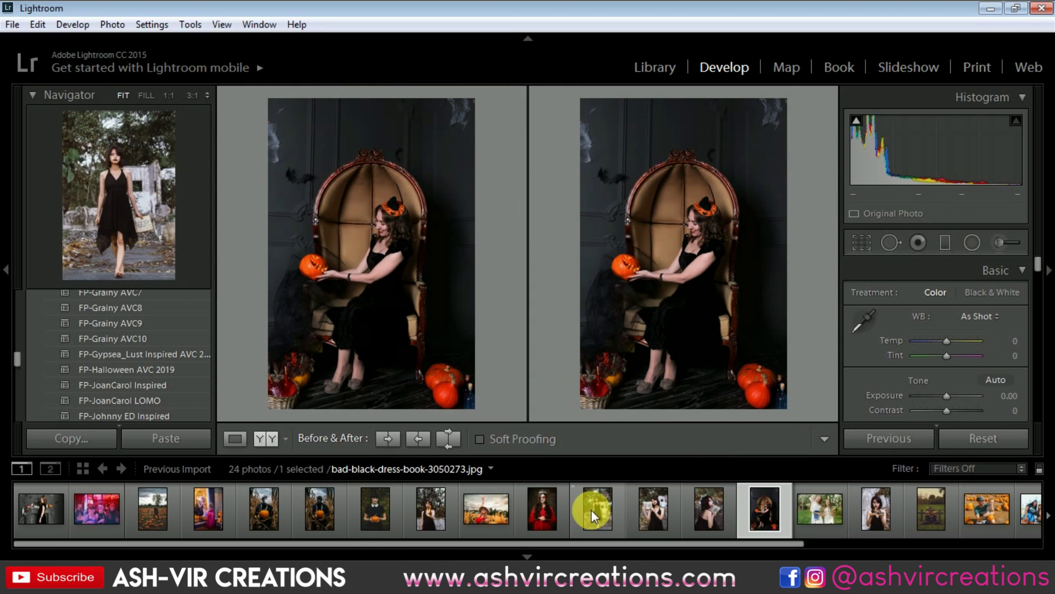
# Step: Preview the preset on the burning-book photo and reset it
pyautogui.click(430, 509)
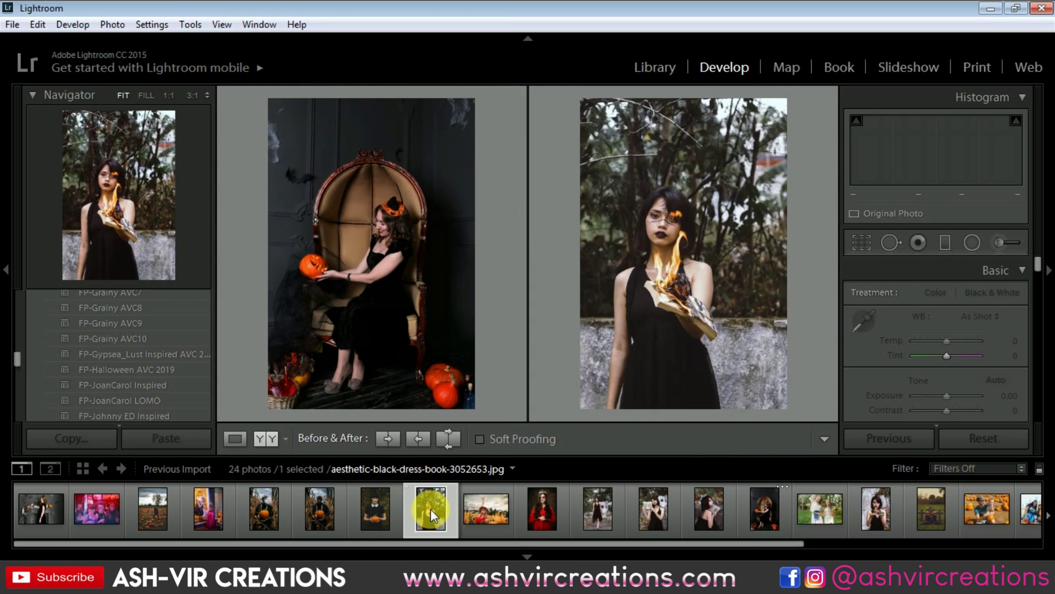
pyautogui.click(130, 365)
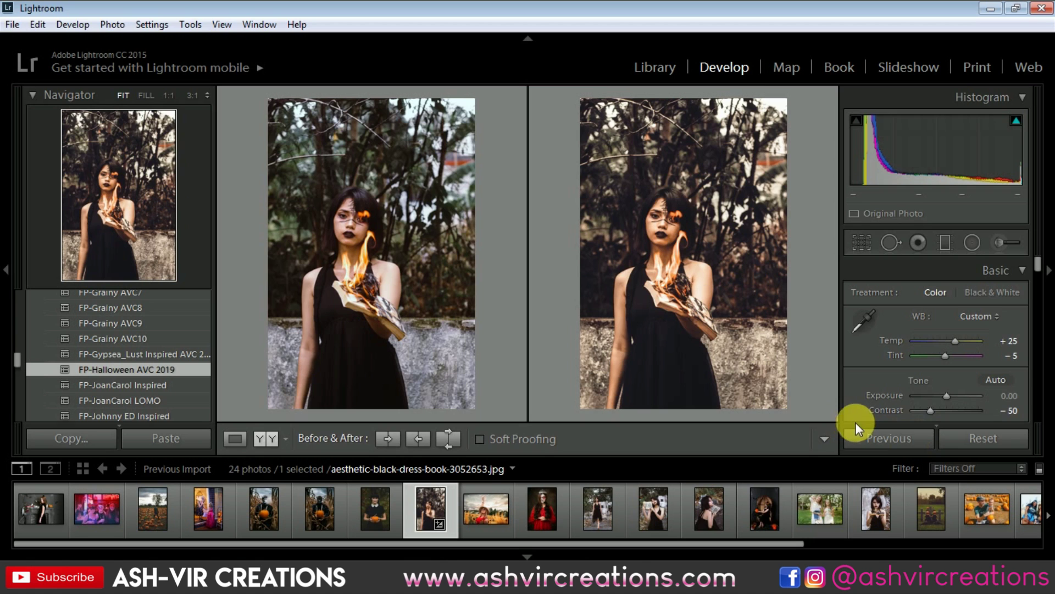
pyautogui.click(983, 442)
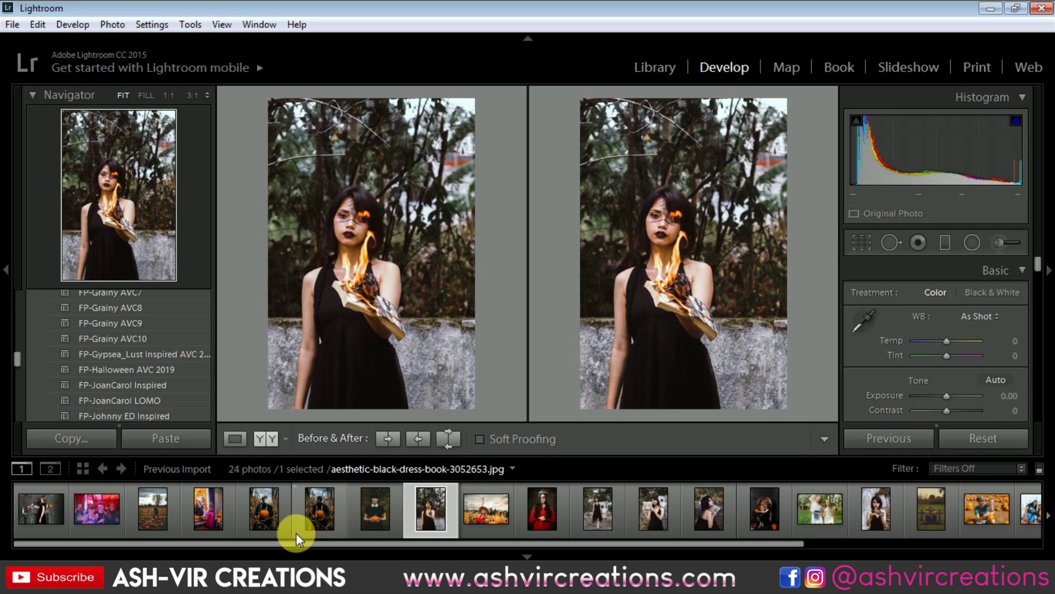
# Step: Apply FP-Halloween AVC 2019 to the fireplace photo and inspect it at Fill zoom
pyautogui.click(37, 504)
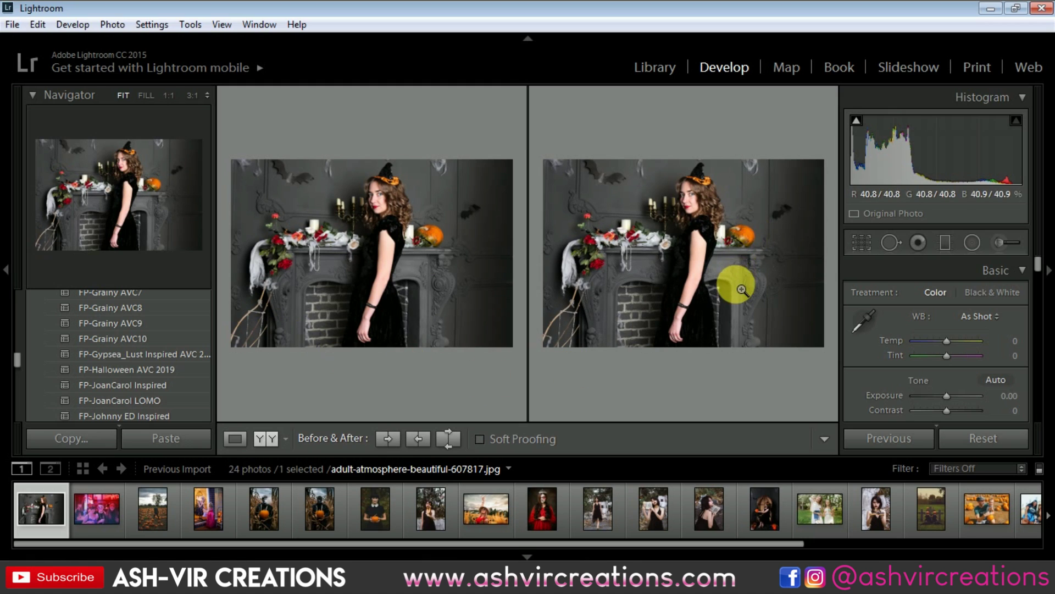
pyautogui.click(143, 367)
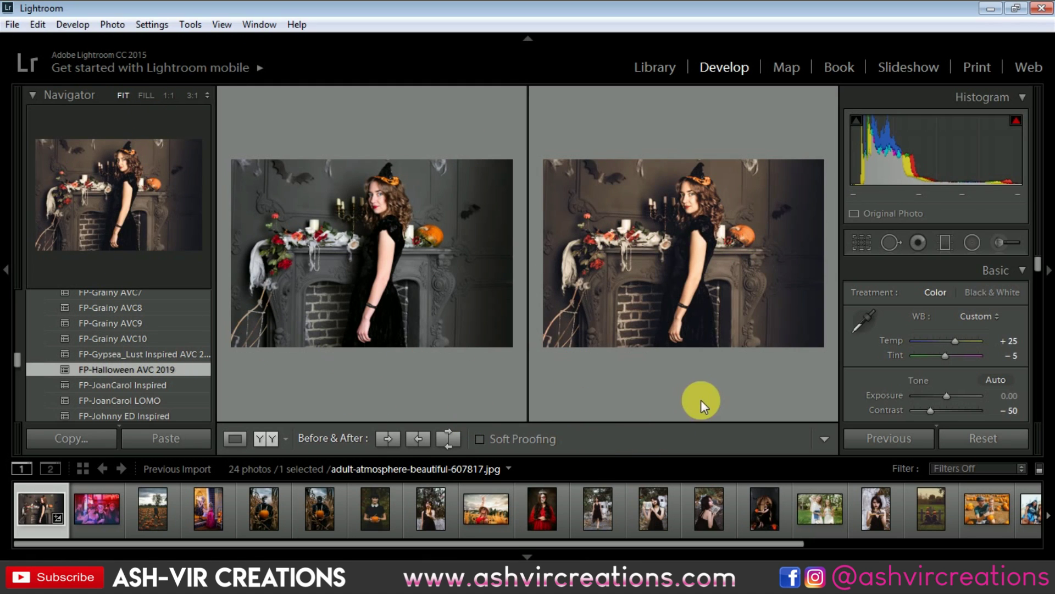
pyautogui.click(147, 95)
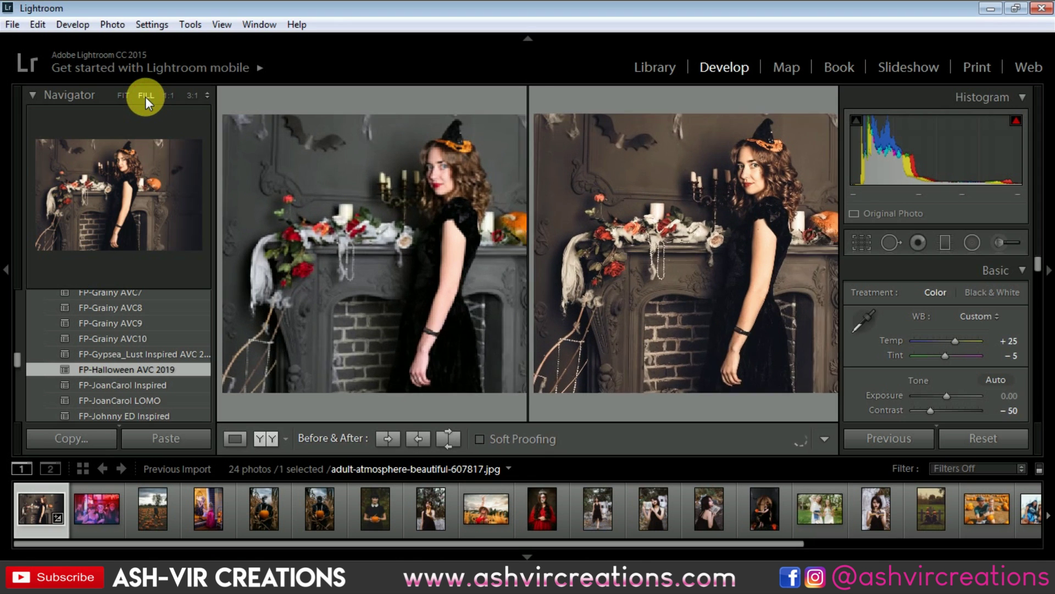
pyautogui.moveTo(753, 247); pyautogui.dragTo(687, 302)
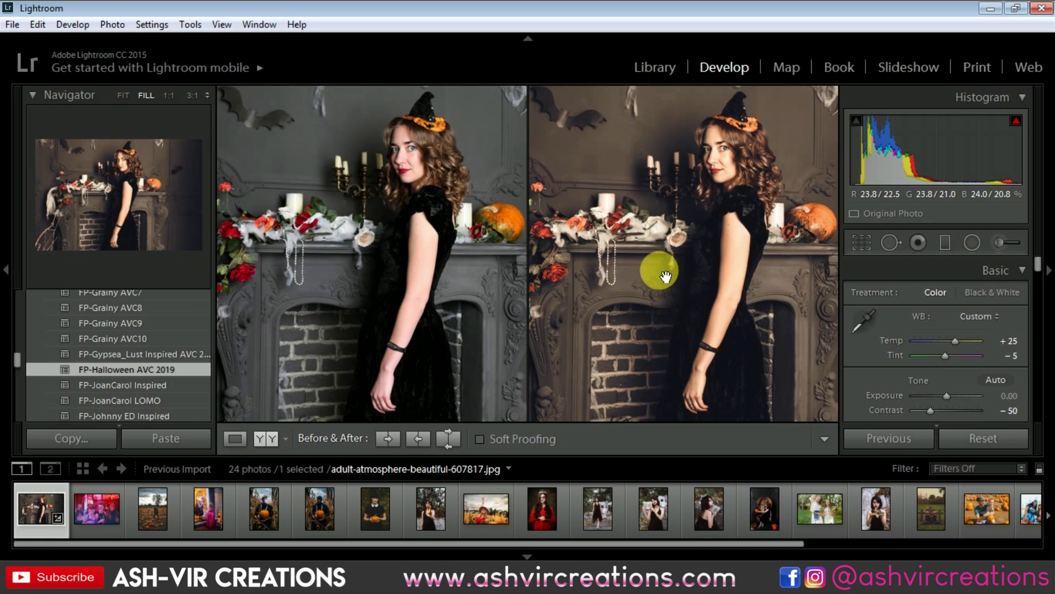
pyautogui.moveTo(297, 192); pyautogui.dragTo(339, 195)
pyautogui.click(124, 95)
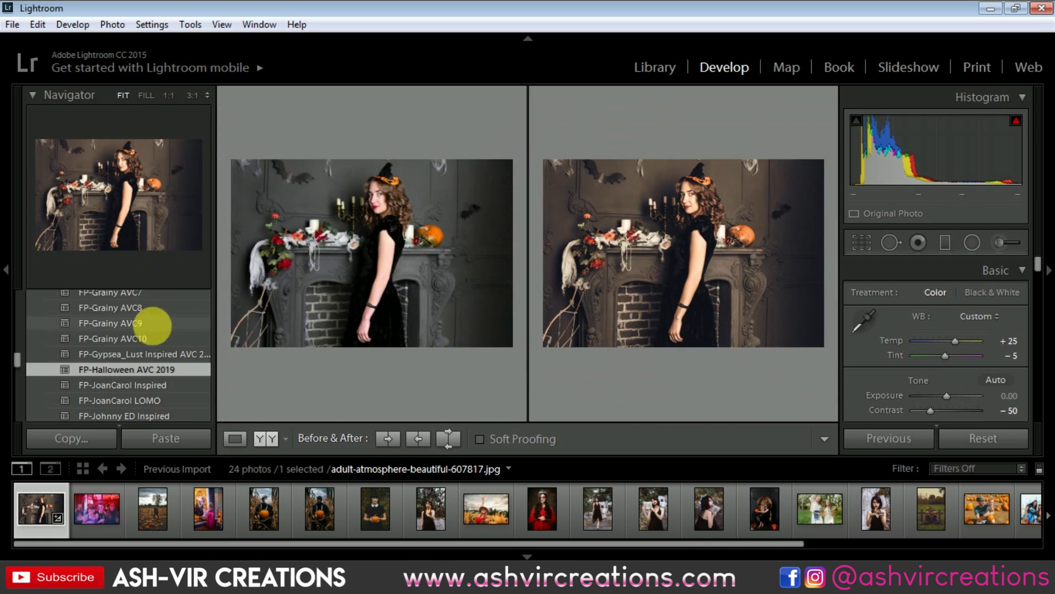
# Step: Preview the preset on the man-and-baby pumpkin-patch photo and reset it
pyautogui.click(986, 512)
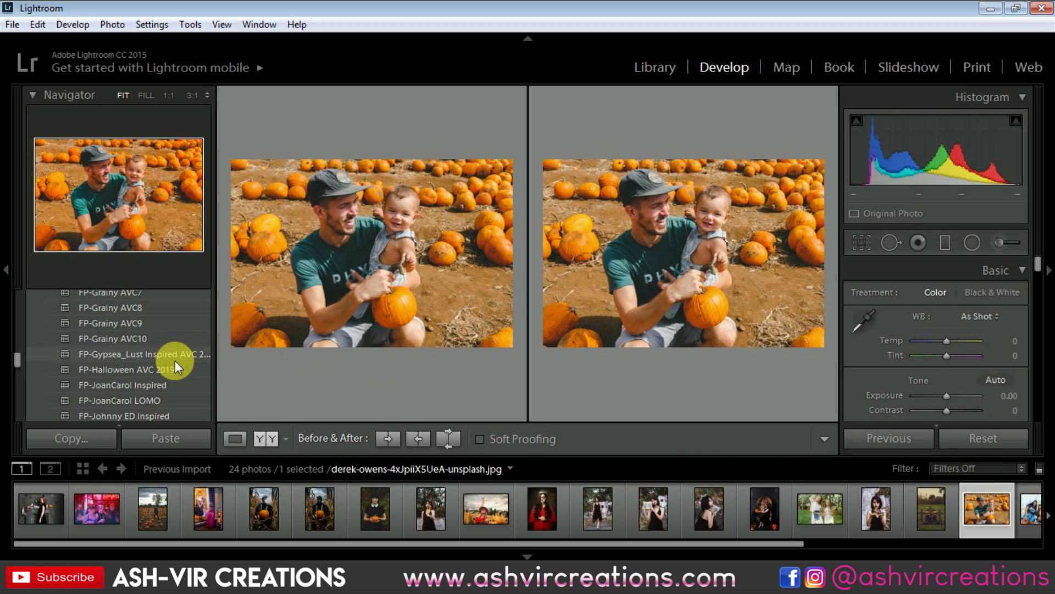
pyautogui.click(172, 366)
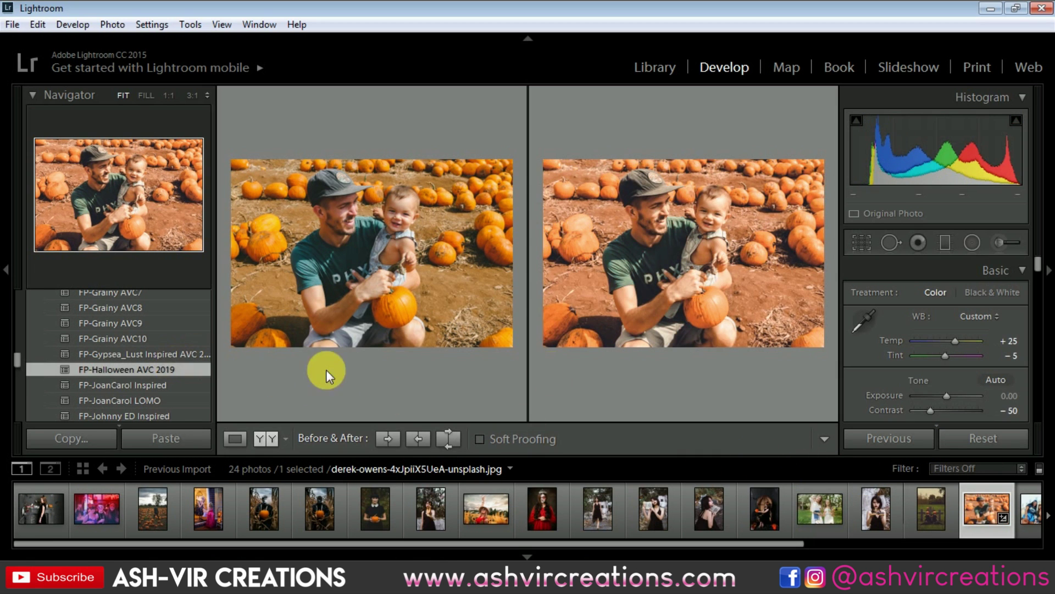
pyautogui.click(1004, 440)
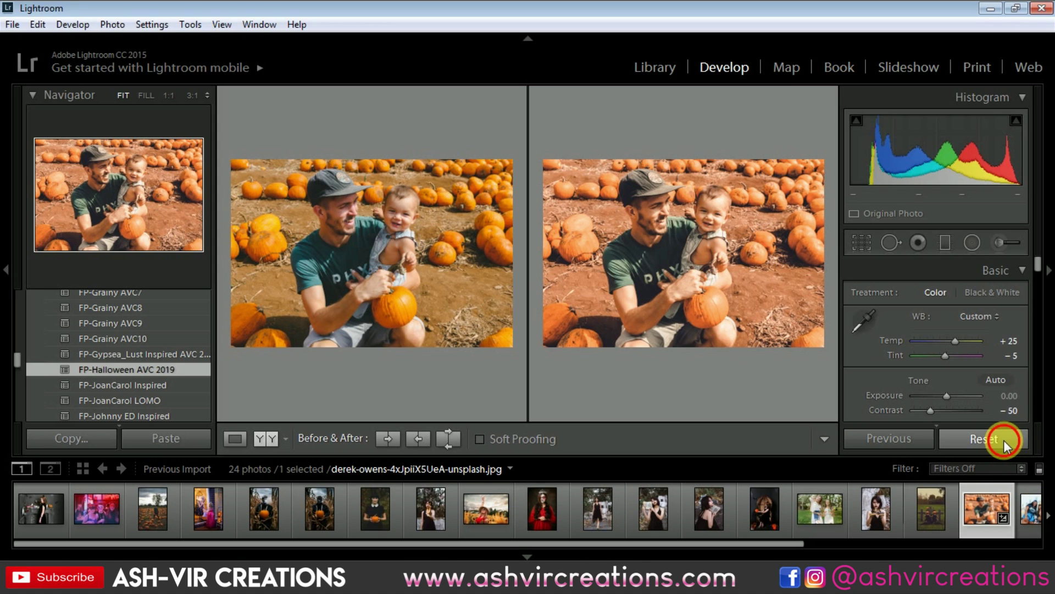
pyautogui.scroll(-1, 959, 495)
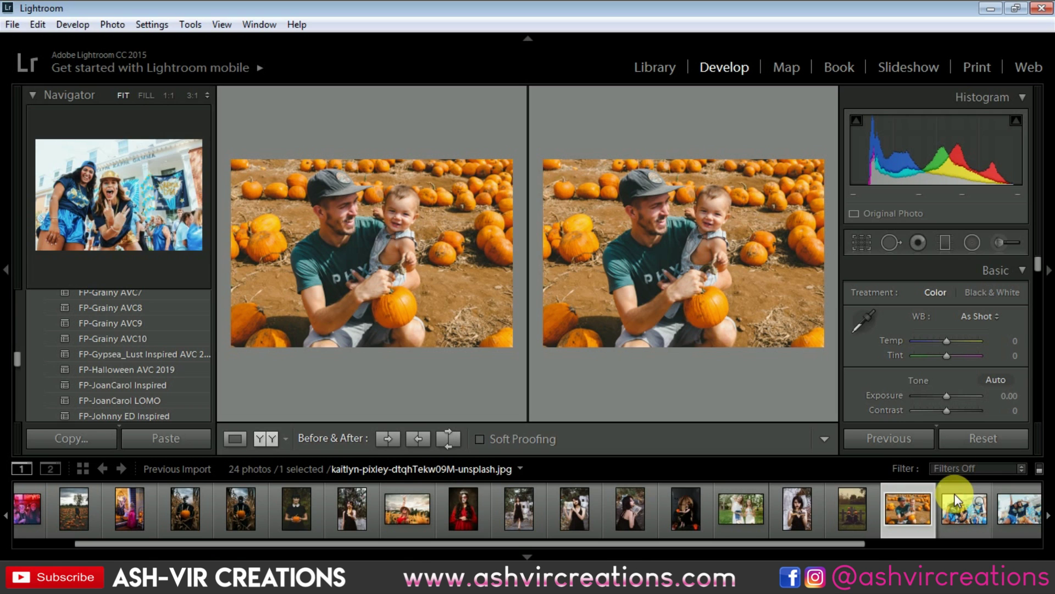
# Step: Preview FP-Halloween AVC 2019 on the graveyard photo, zoom in to inspect, then reset
pyautogui.click(850, 506)
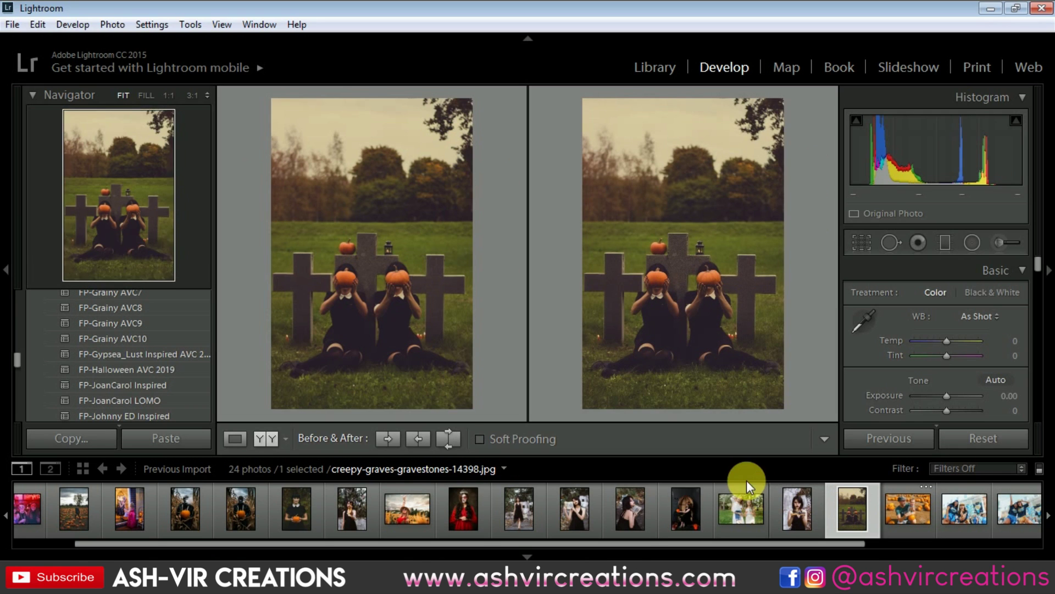
pyautogui.click(185, 374)
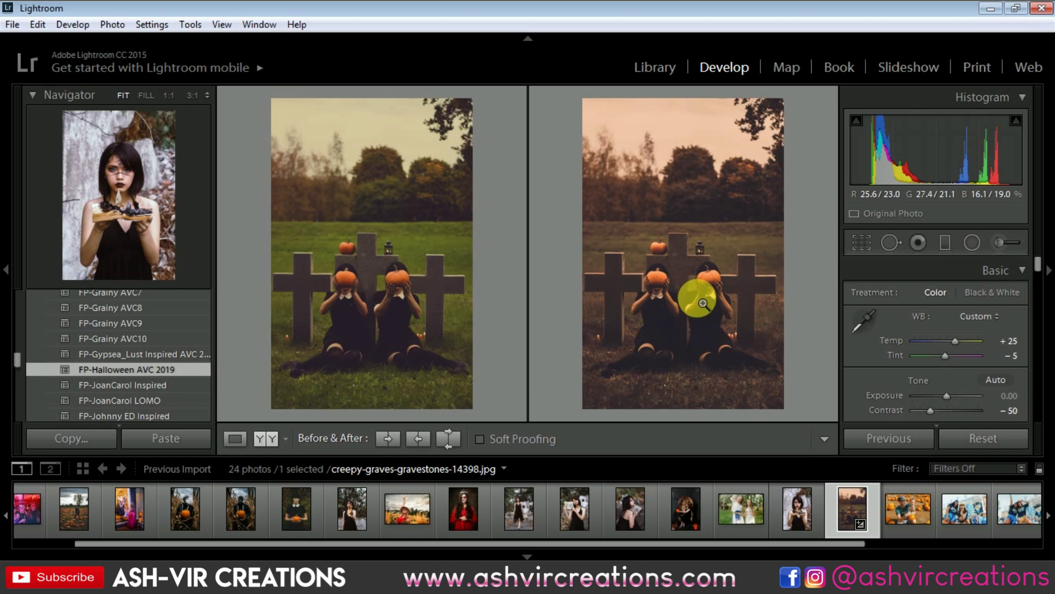
pyautogui.moveTo(701, 303); pyautogui.dragTo(698, 252)
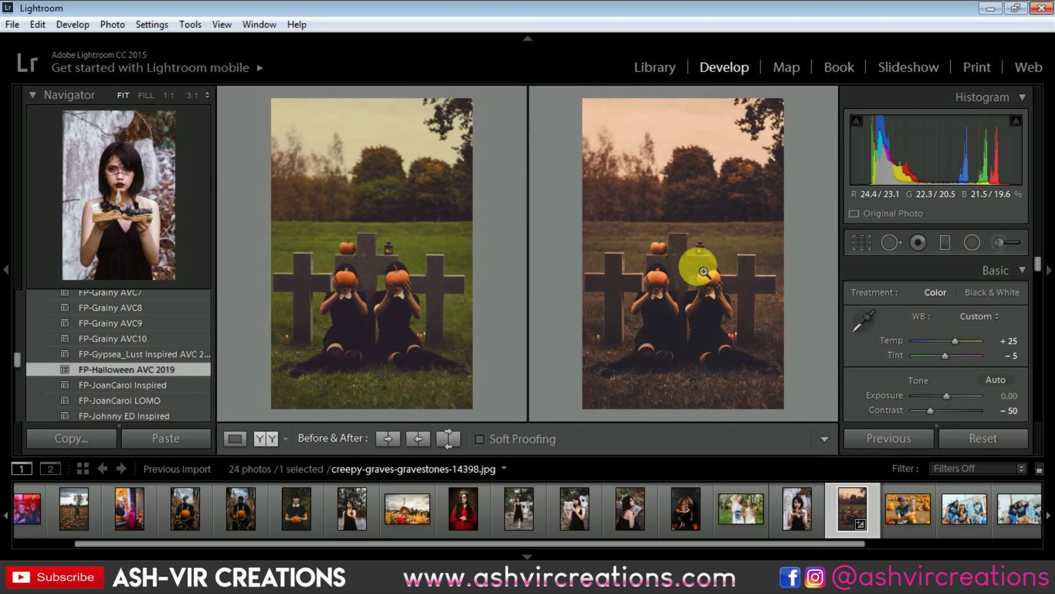
pyautogui.click(995, 439)
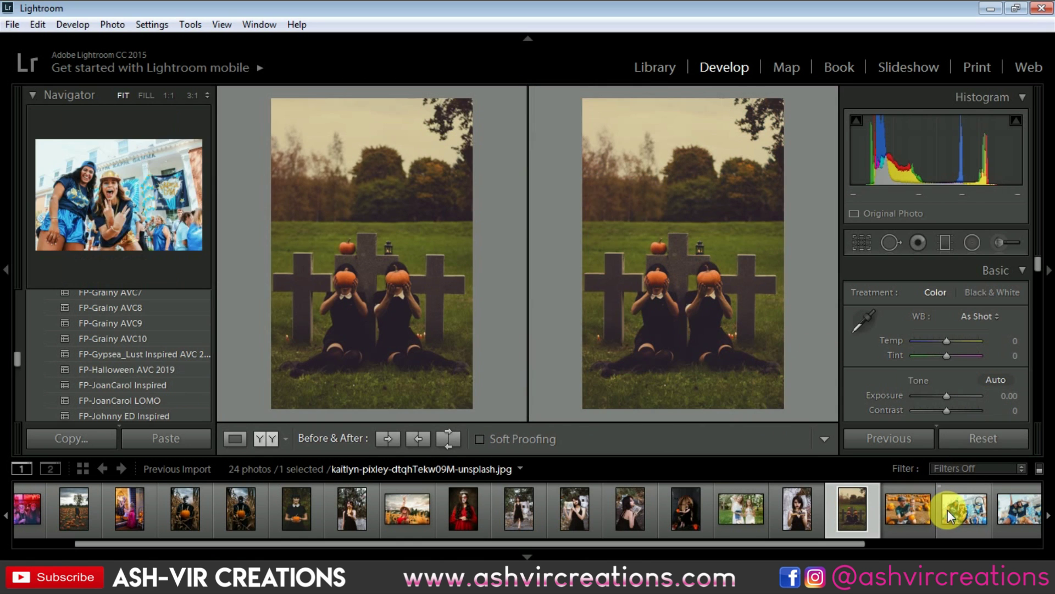
pyautogui.scroll(-1, 946, 511)
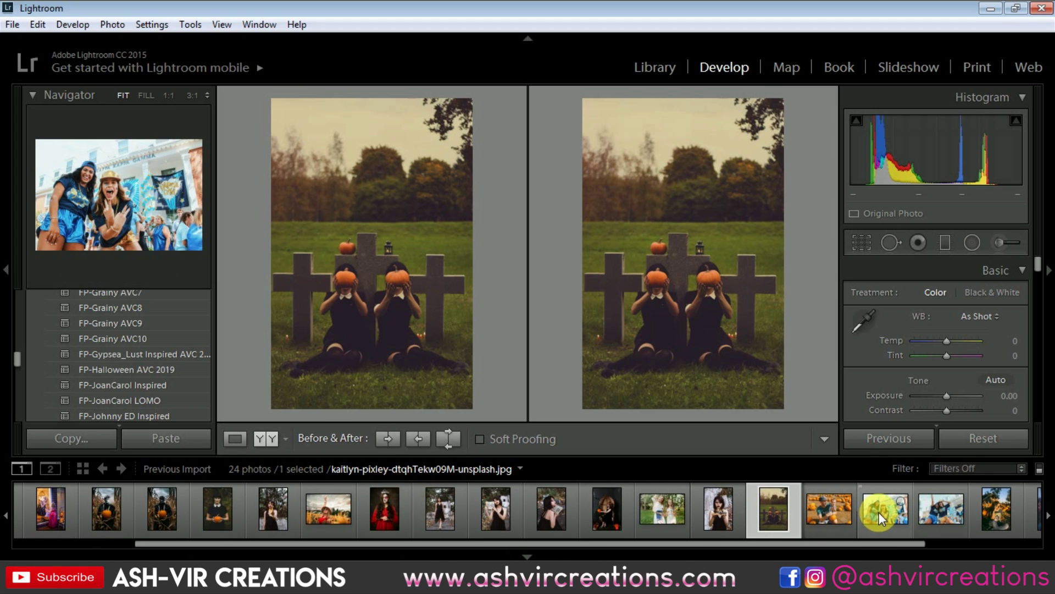
# Step: Preview the preset on the girl-in-pumpkin-patch photo and reset it
pyautogui.click(994, 506)
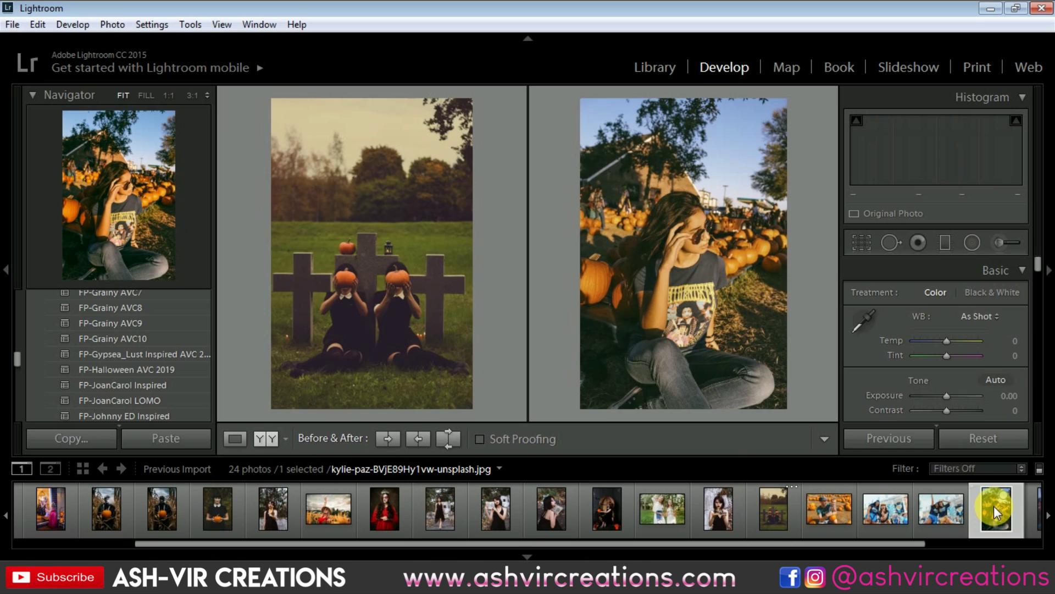
pyautogui.click(199, 370)
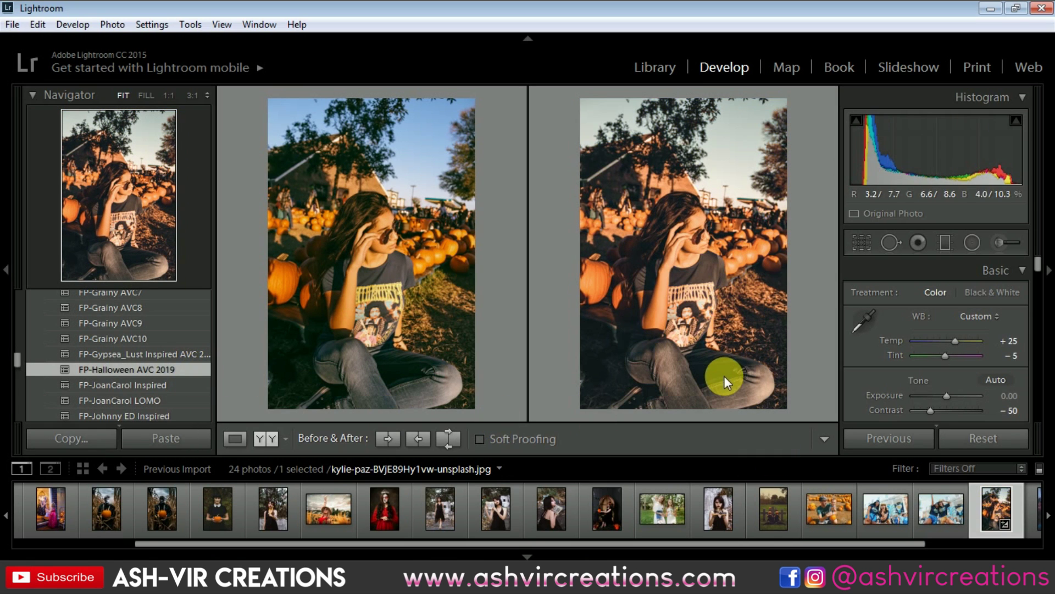
pyautogui.click(1009, 430)
pyautogui.scroll(-3, 988, 507)
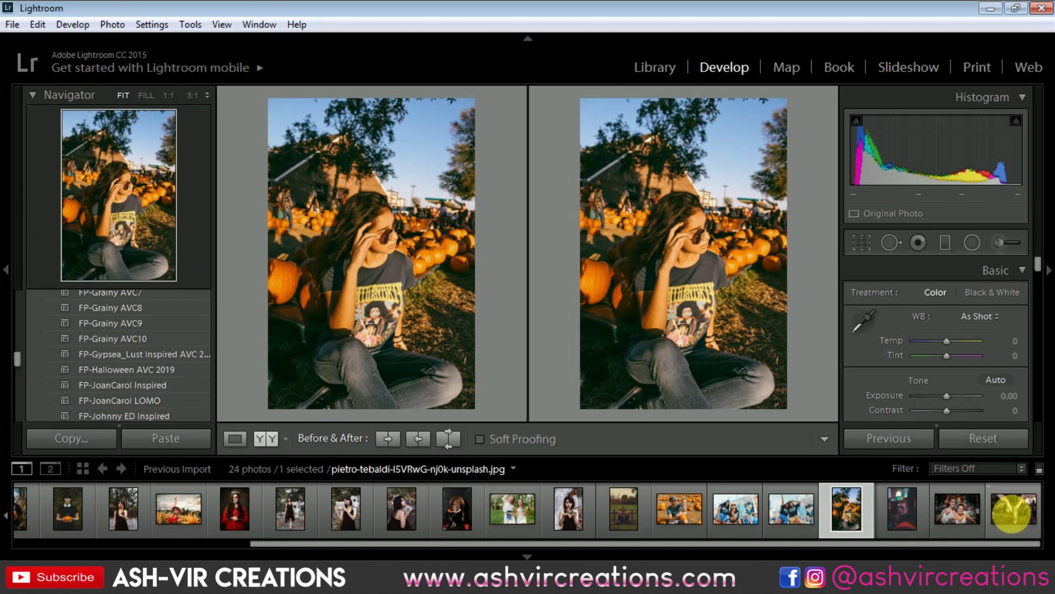
# Step: Apply the preset to the winged dancer photo, compare at Fill and Fit, then reset
pyautogui.click(1013, 511)
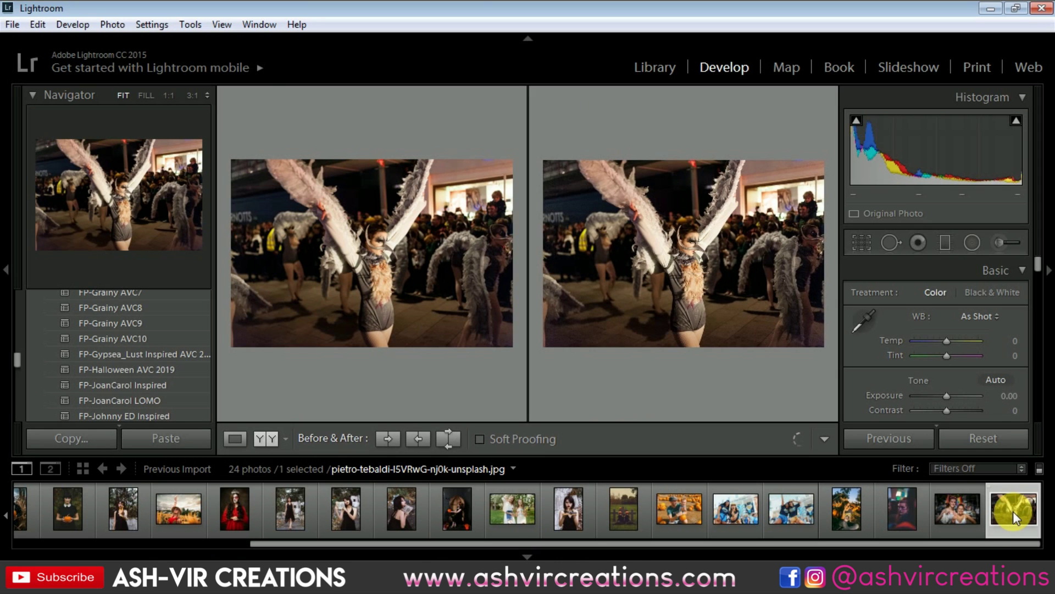
pyautogui.click(148, 95)
pyautogui.click(126, 94)
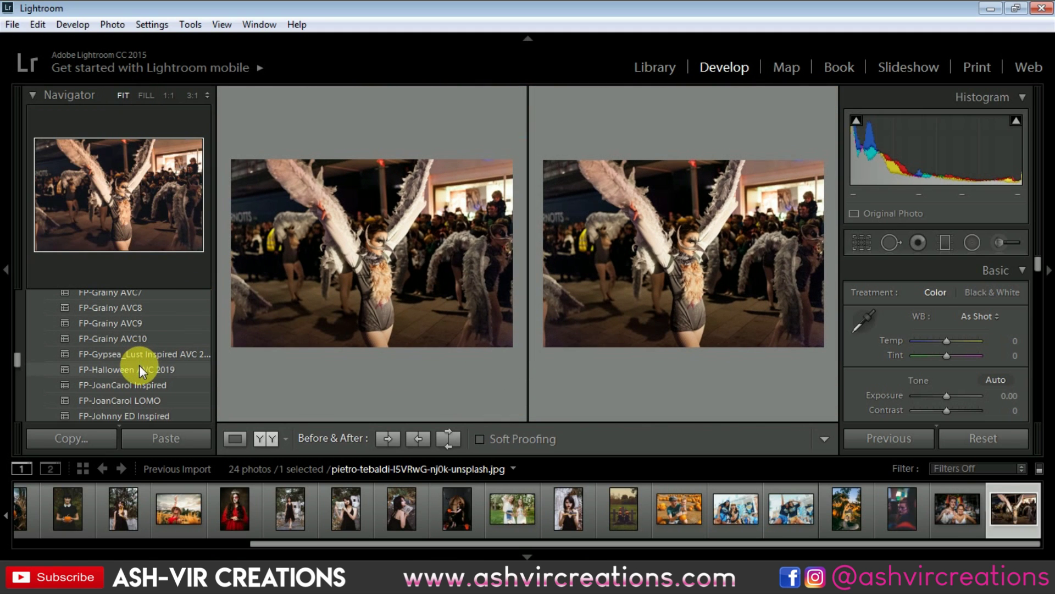
pyautogui.click(140, 367)
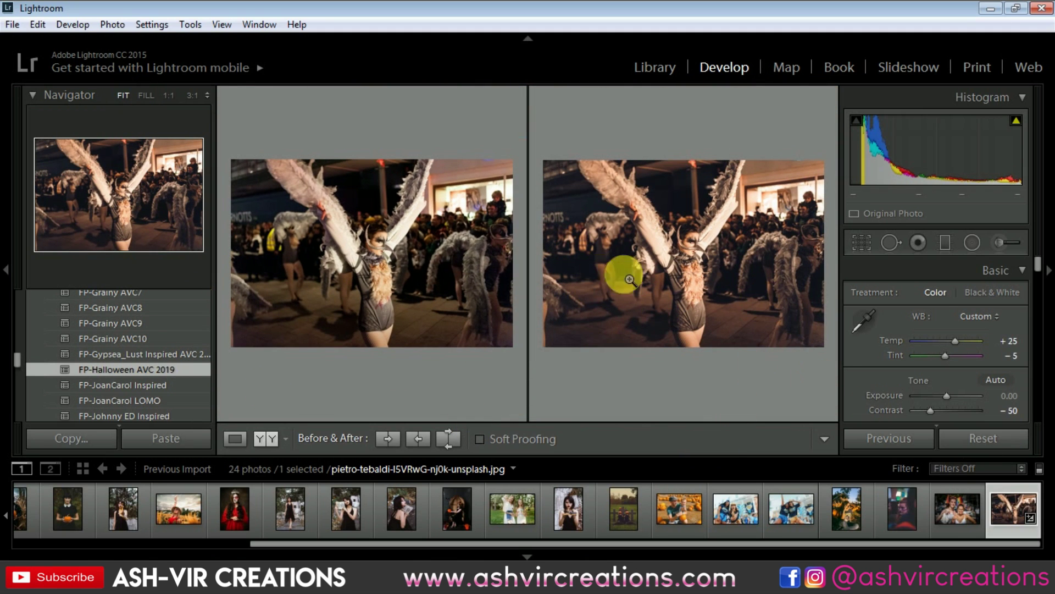
pyautogui.click(140, 92)
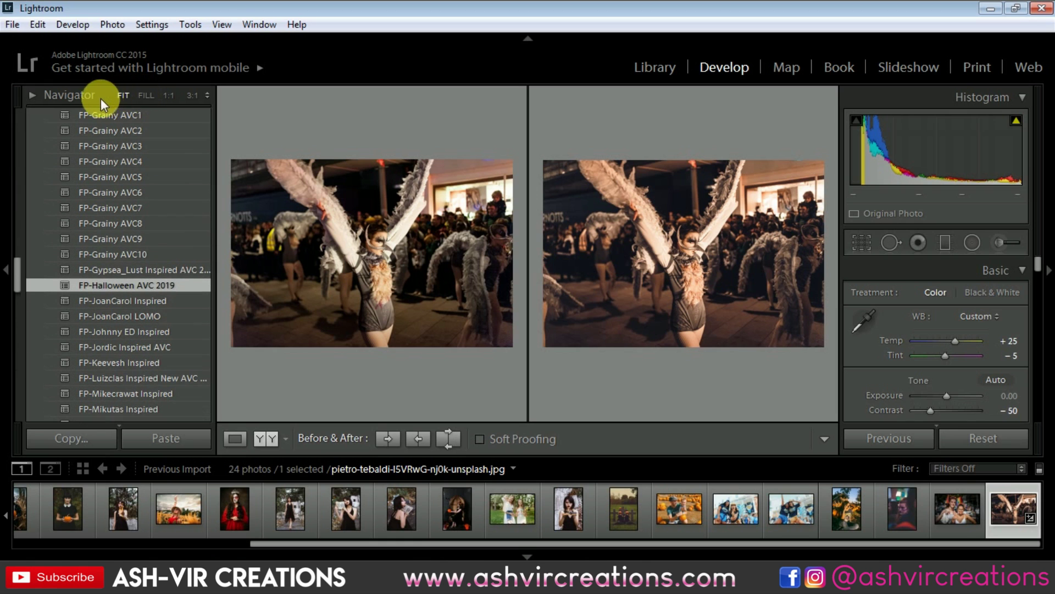
pyautogui.click(22, 92)
pyautogui.click(144, 96)
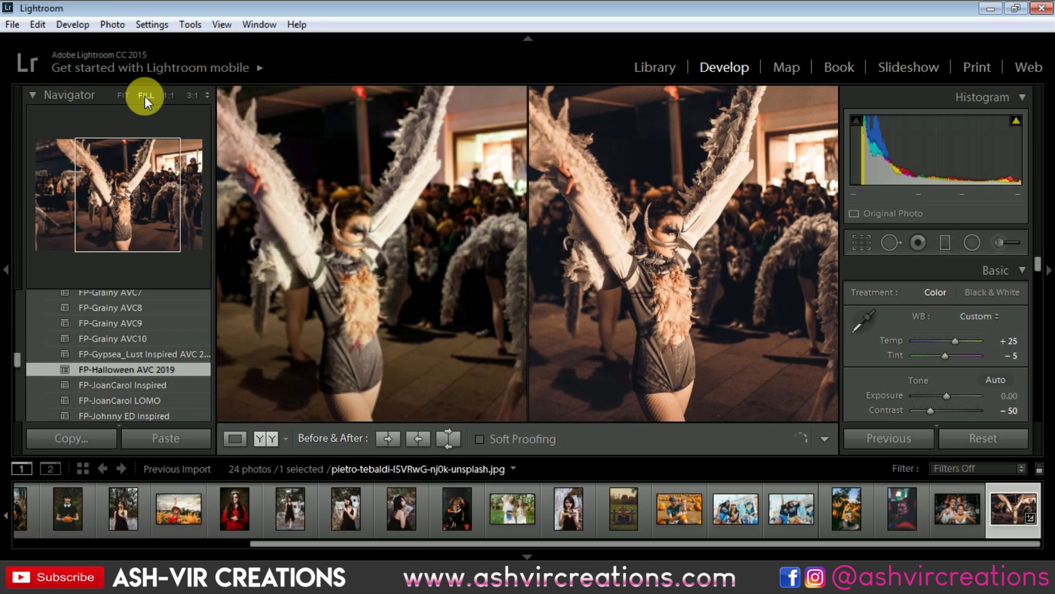
pyautogui.click(121, 95)
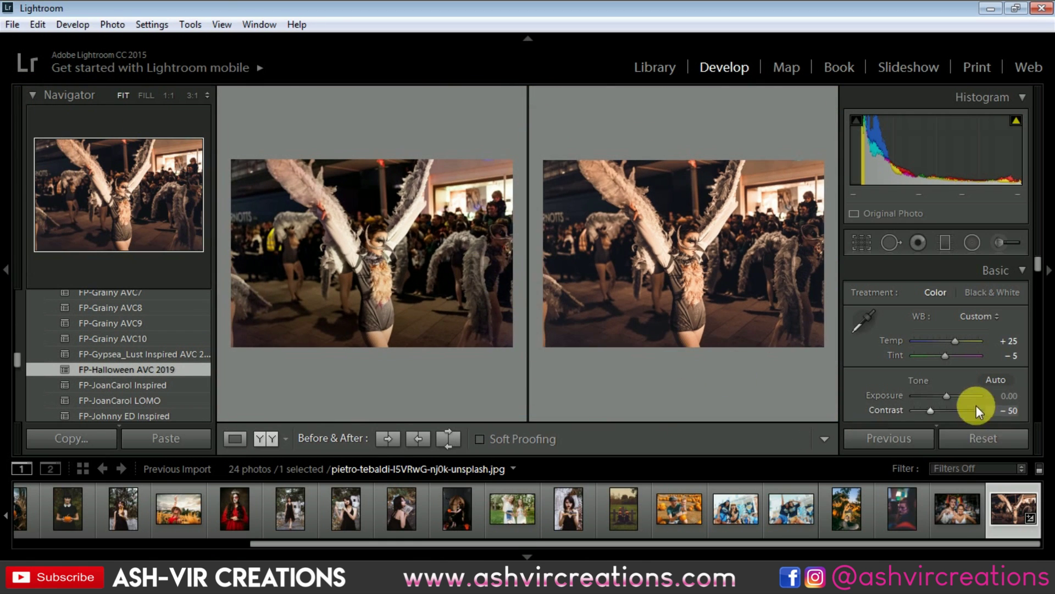
pyautogui.click(988, 438)
# Step: Apply FP-Halloween AVC 2019 to the flag and cheering-women photos, inspect at Fill, then reset
pyautogui.click(950, 506)
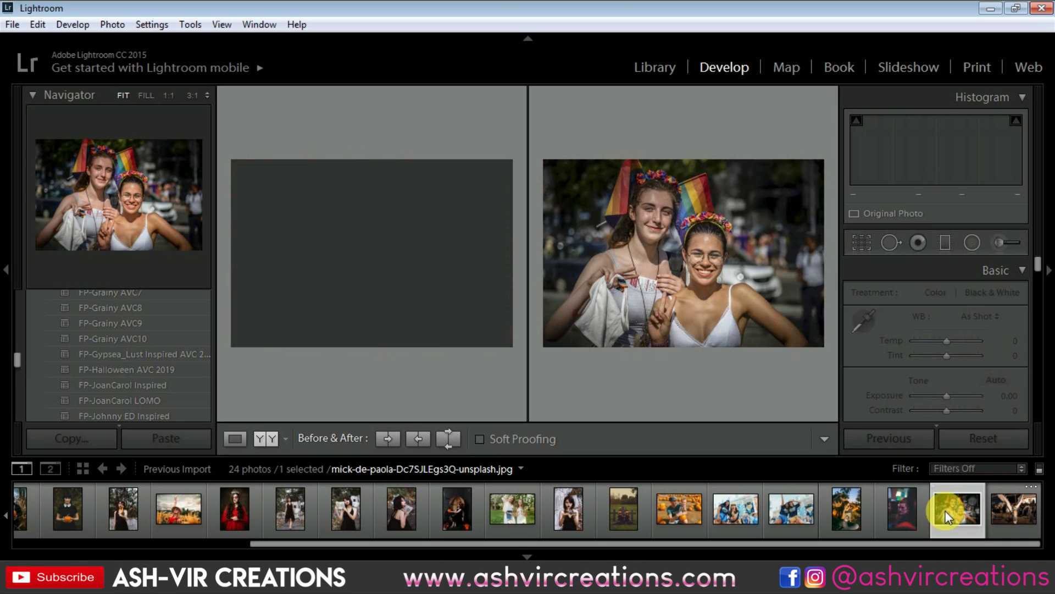
pyautogui.click(148, 374)
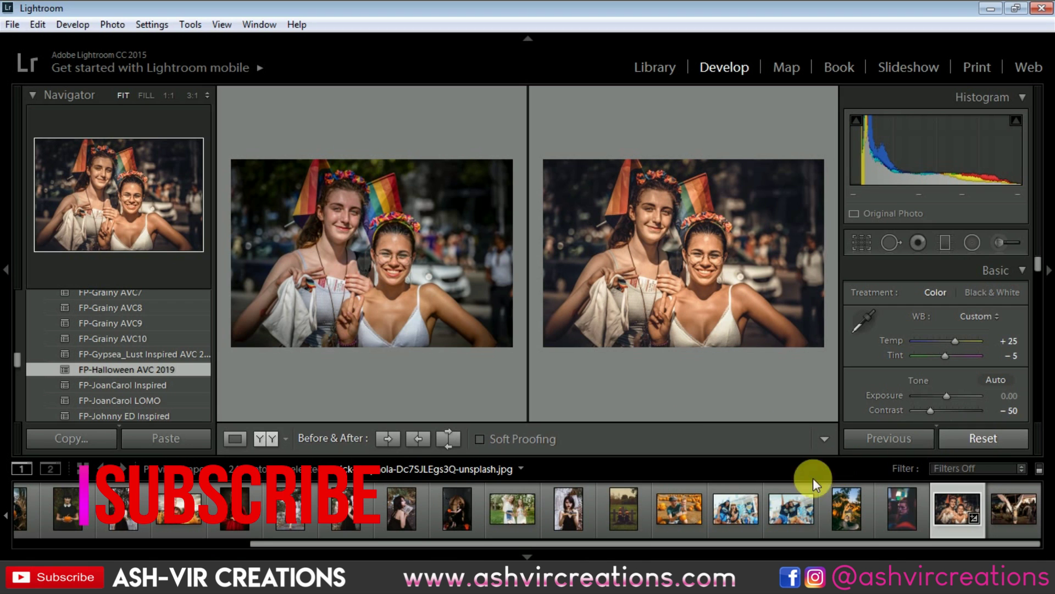
pyautogui.click(734, 508)
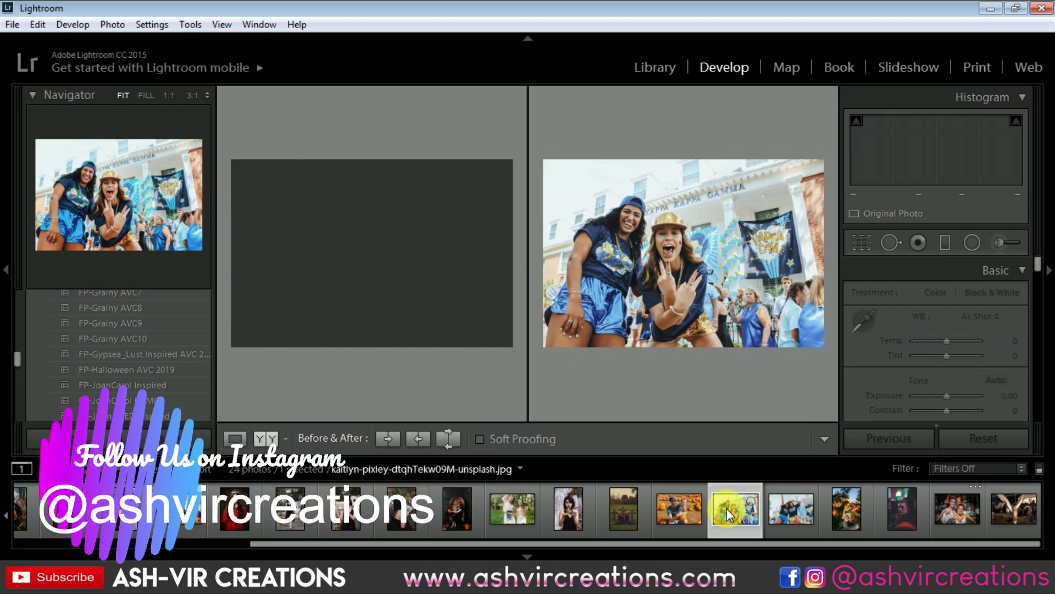
pyautogui.click(148, 367)
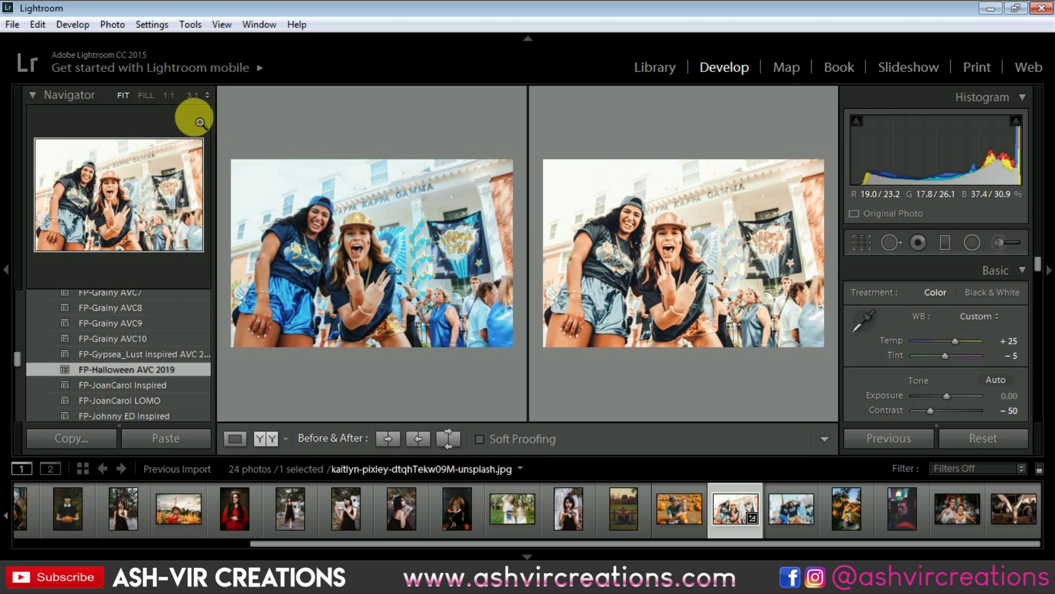
pyautogui.click(145, 95)
pyautogui.moveTo(580, 220); pyautogui.dragTo(708, 211)
pyautogui.click(125, 98)
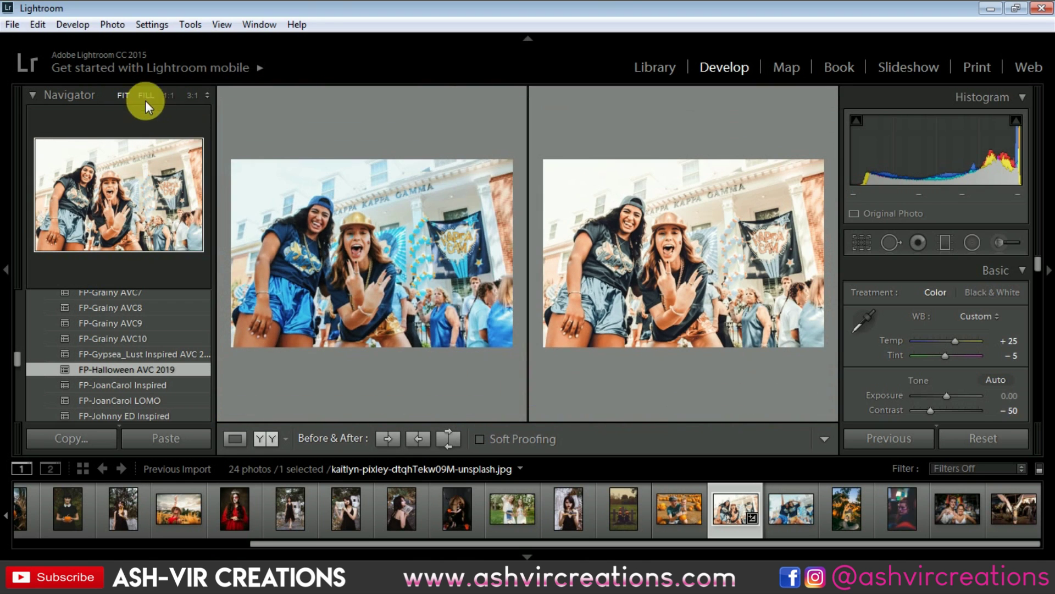
pyautogui.click(982, 438)
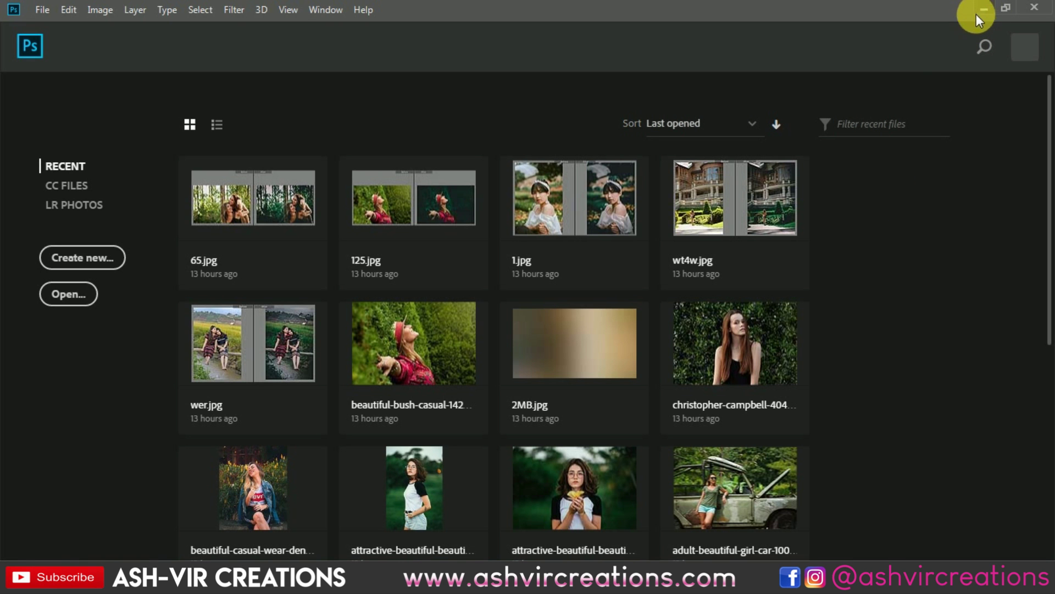
# Step: Open the denim jacket photo from recent files, then minimize Photoshop and Lightroom
pyautogui.click(222, 481)
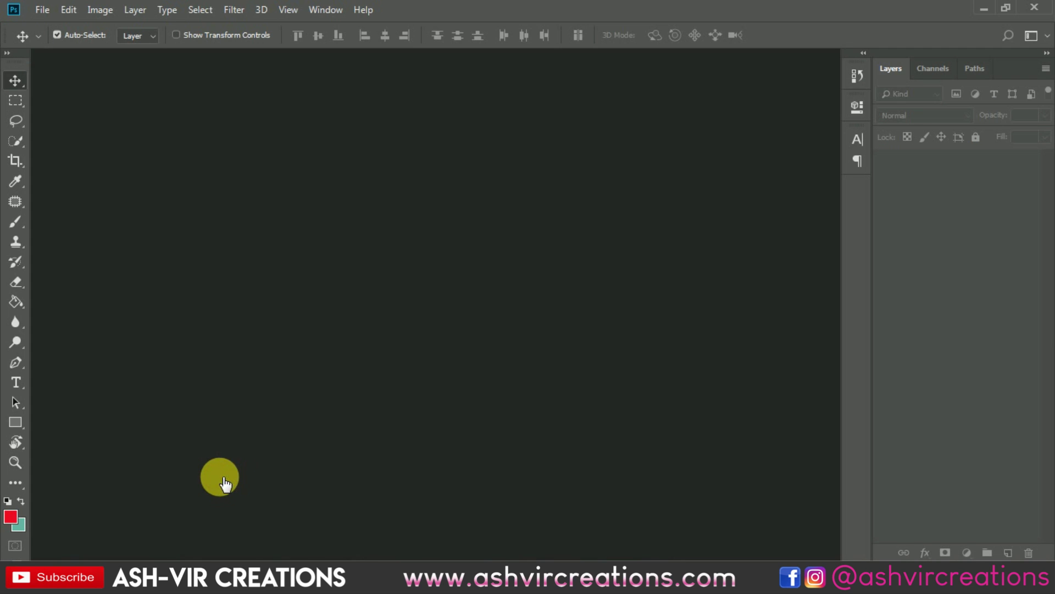
pyautogui.click(983, 8)
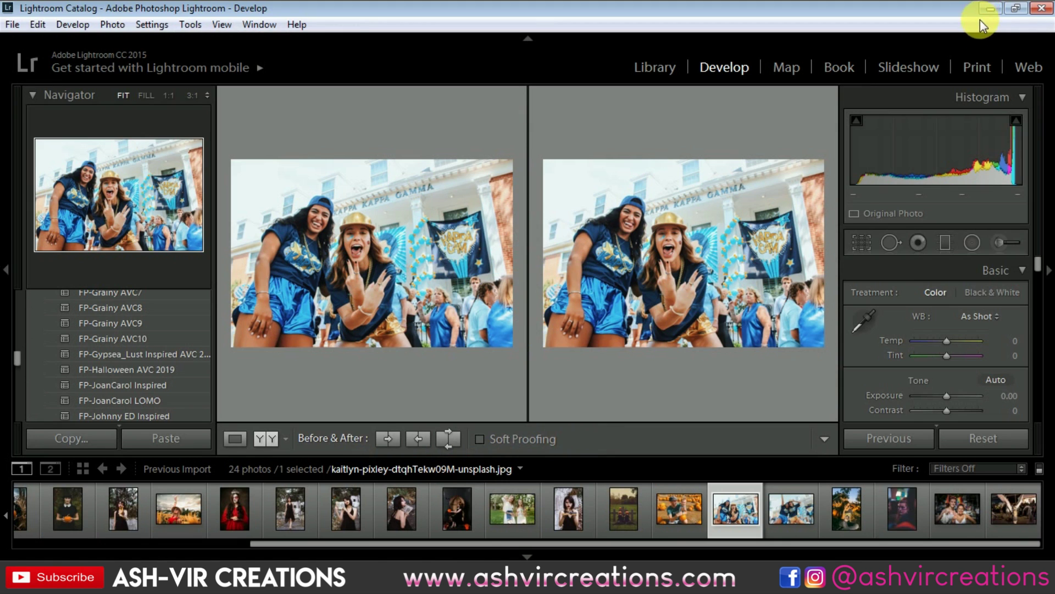
pyautogui.click(987, 10)
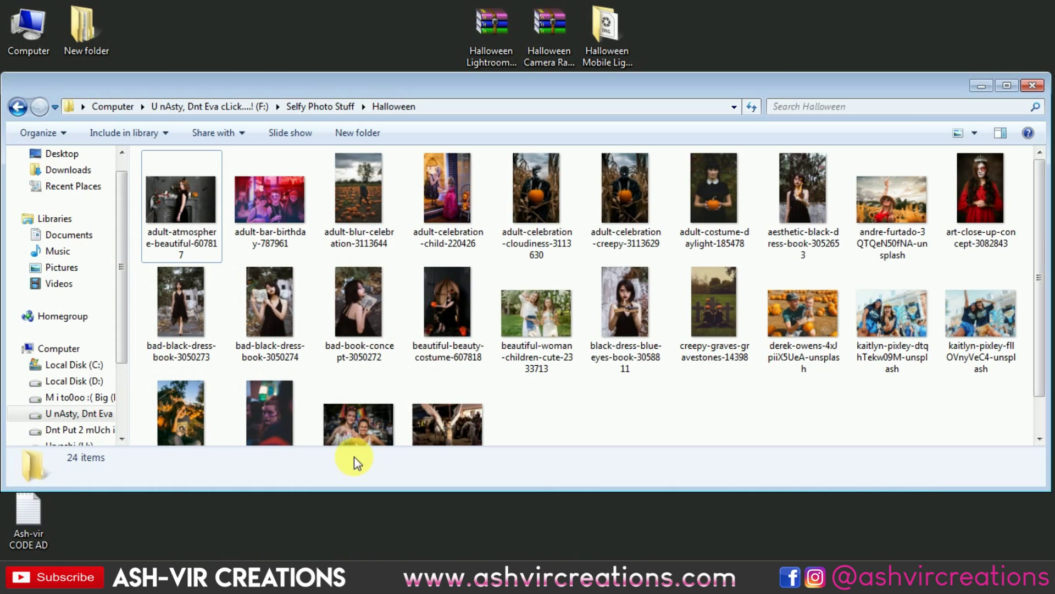
# Step: Ctrl-select six Halloween photos, from beautiful-woman-children-cute through andre-furtado to bad-black-dress-book-3050274
pyautogui.click(541, 325)
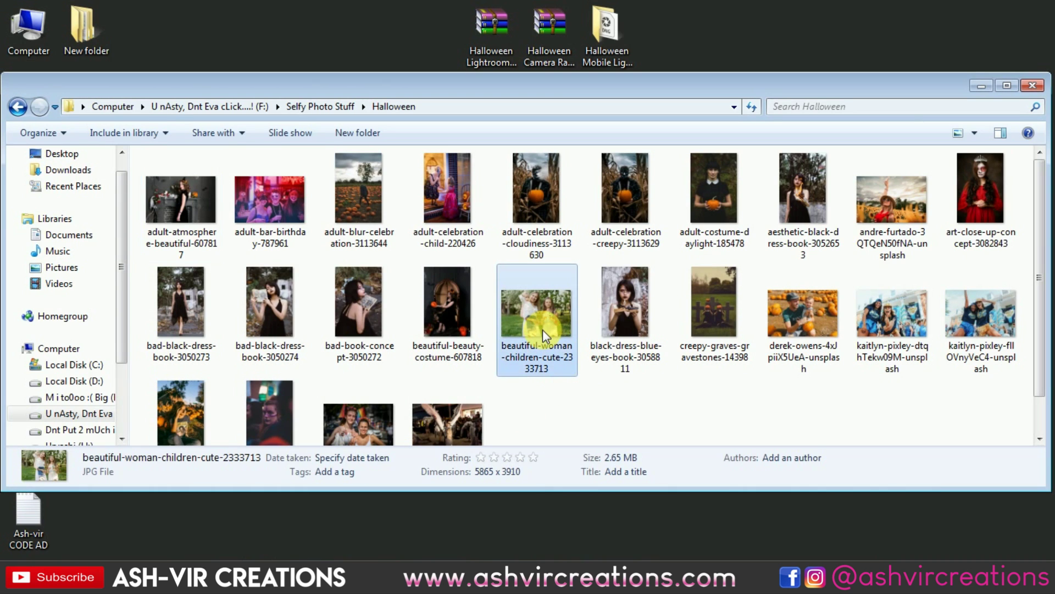
pyautogui.keyDown('ctrl'); pyautogui.click(628, 301); pyautogui.keyUp('ctrl')
pyautogui.keyDown('ctrl'); pyautogui.click(358, 293); pyautogui.keyUp('ctrl')
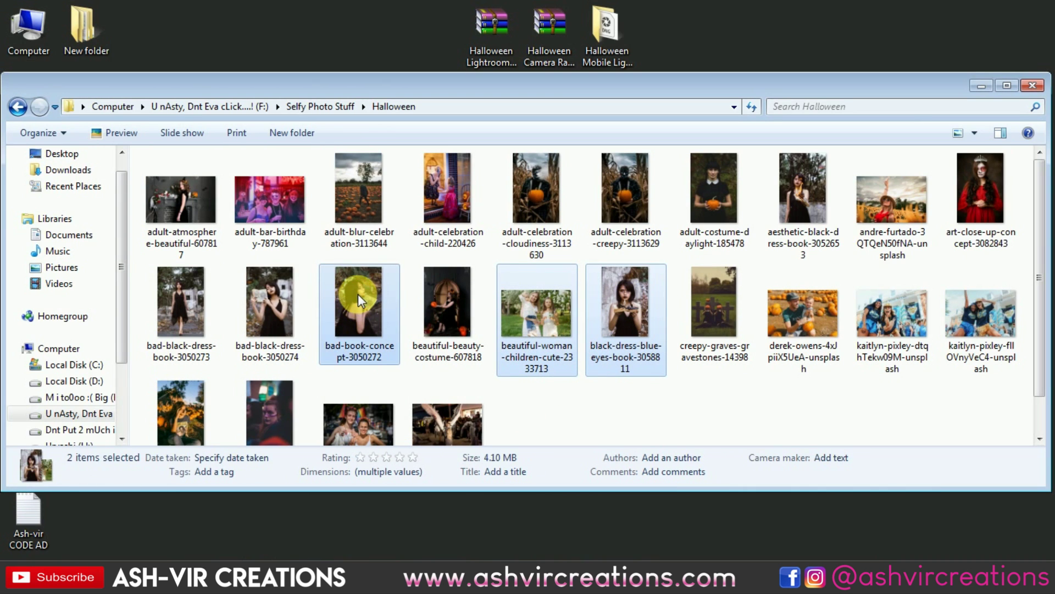
pyautogui.keyDown('ctrl'); pyautogui.click(898, 203); pyautogui.keyUp('ctrl')
pyautogui.keyDown('ctrl'); pyautogui.click(978, 179); pyautogui.keyUp('ctrl')
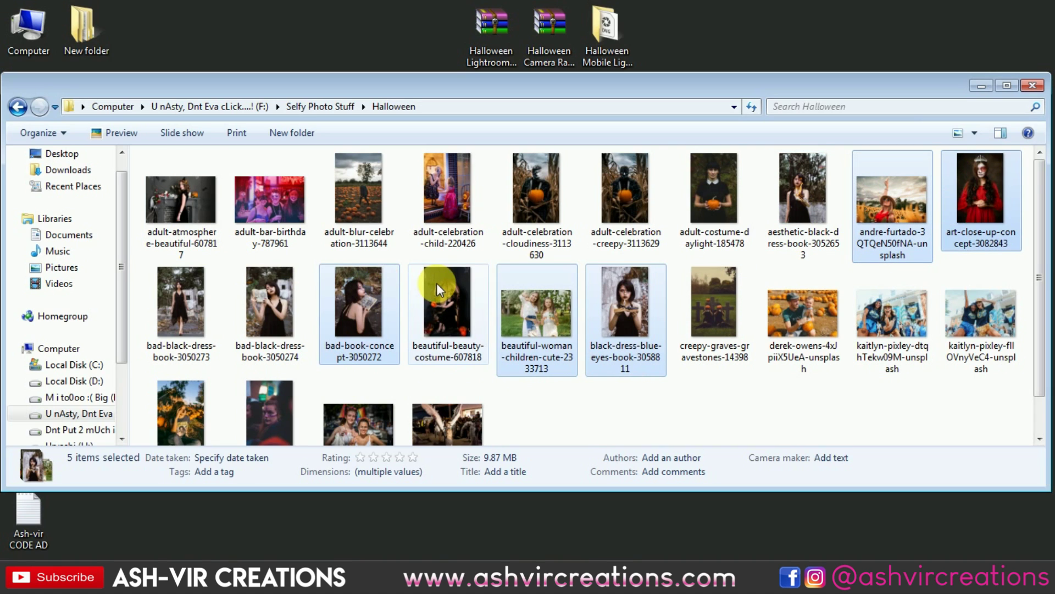
pyautogui.scroll(-1, 436, 282)
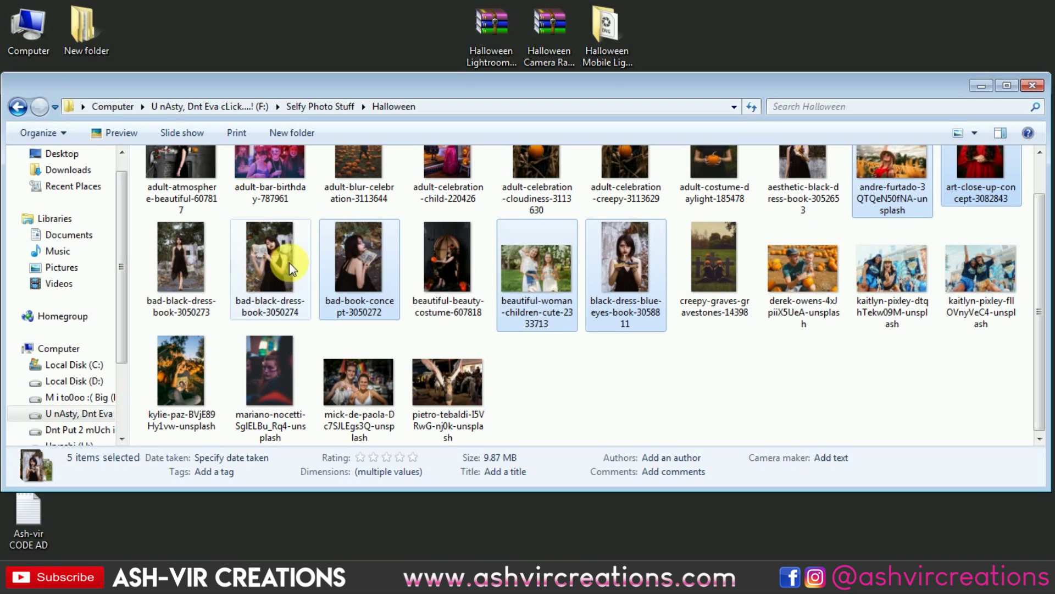
pyautogui.keyDown('ctrl'); pyautogui.click(273, 255); pyautogui.keyUp('ctrl')
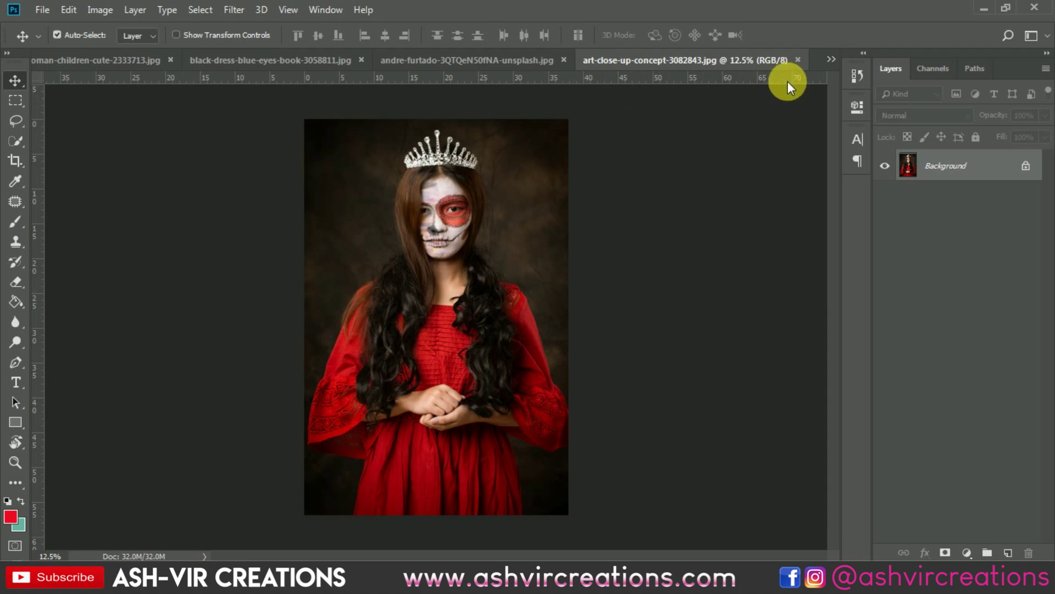
# Step: Launch the Camera Raw Filter (Shift+Ctrl+A) on art-close-up-concept-3082843
pyautogui.click(830, 57)
pyautogui.click(832, 34)
pyautogui.click(243, 6)
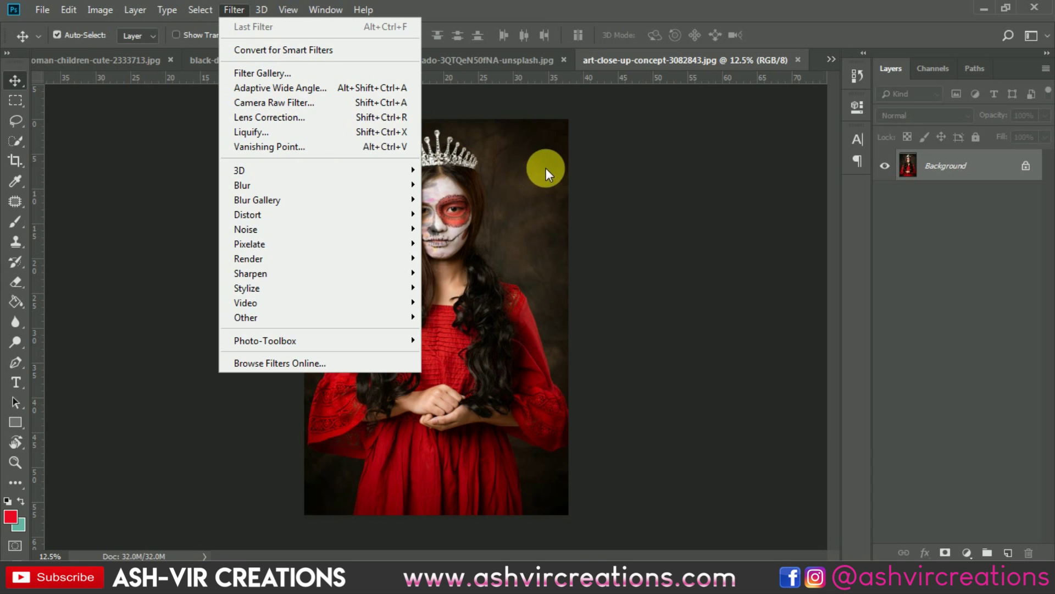
pyautogui.hotkey('ctrl', 'shift', 'a')
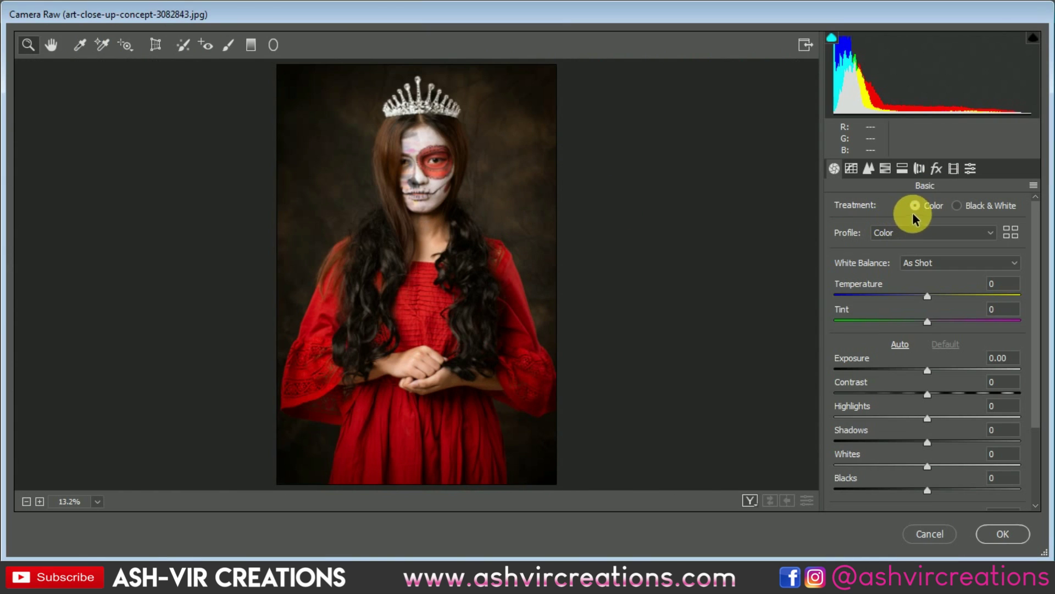
# Step: Apply the saved FP-Halloween AVC 2020 preset to the photo
pyautogui.click(970, 168)
pyautogui.moveTo(1038, 210); pyautogui.dragTo(1039, 445)
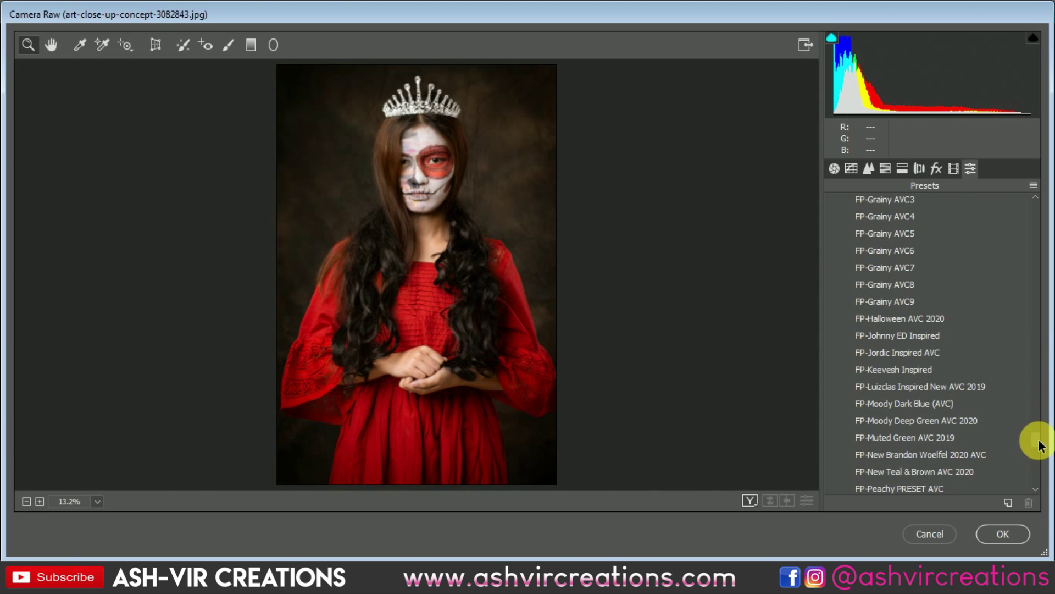
pyautogui.click(942, 323)
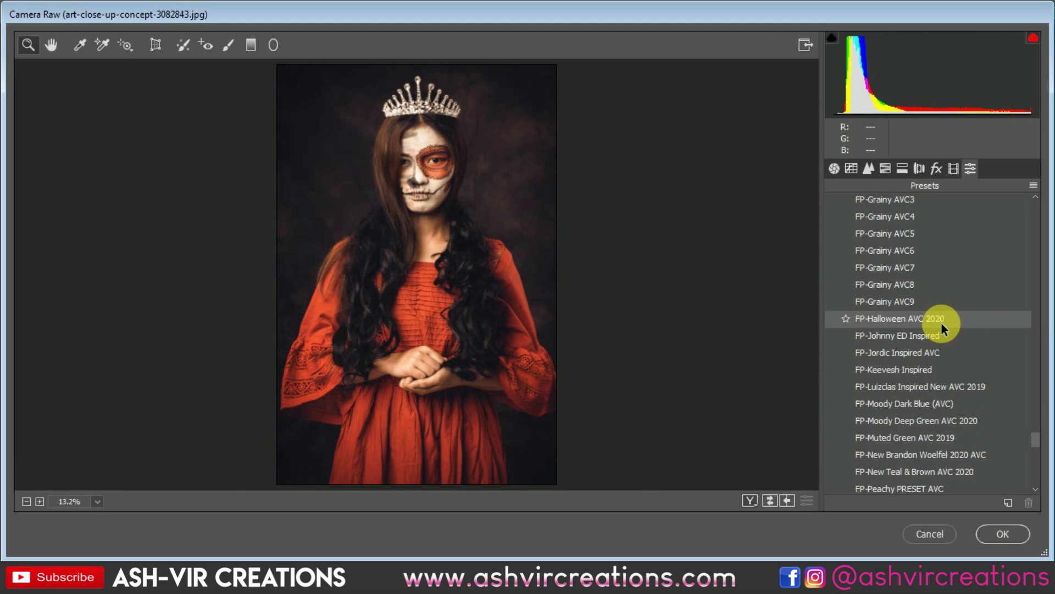
# Step: Compare before and after side by side, zooming on the face, then confirm with OK
pyautogui.click(748, 500)
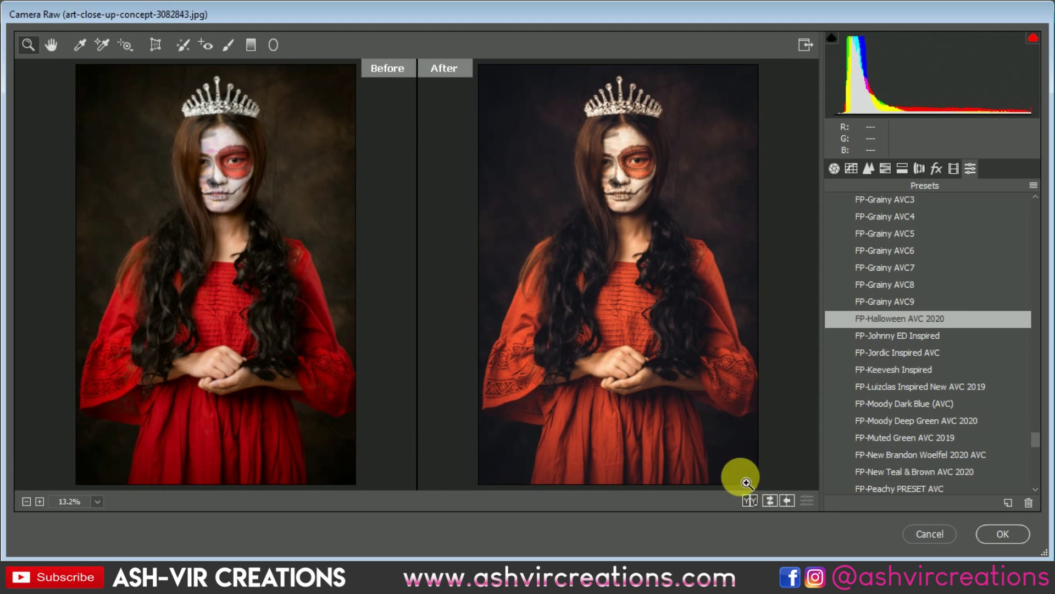
pyautogui.click(598, 359)
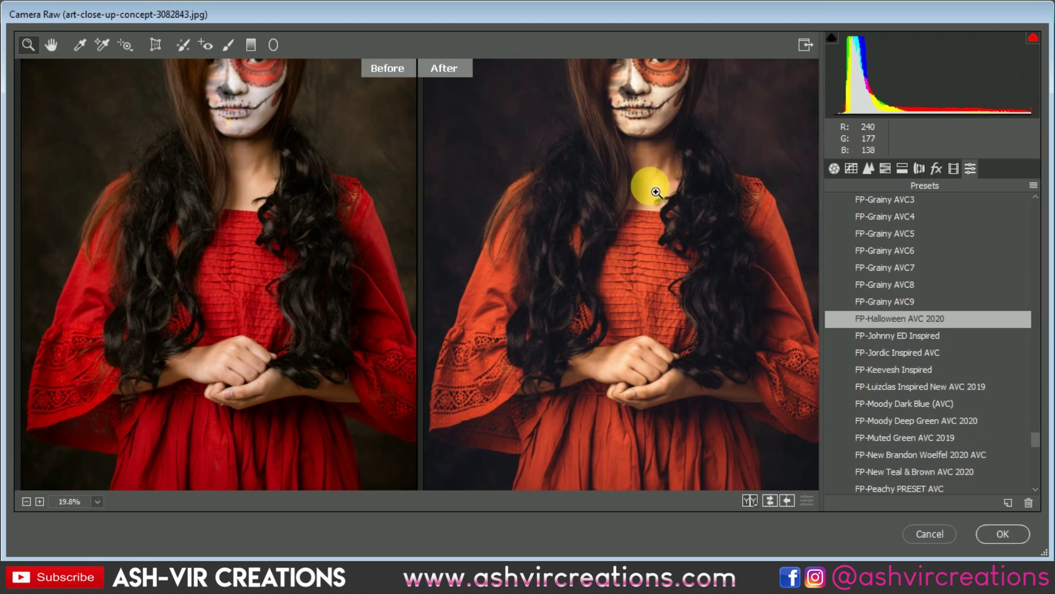
pyautogui.moveTo(659, 172); pyautogui.dragTo(655, 266)
pyautogui.keyDown('alt'); pyautogui.click(667, 365); pyautogui.keyUp('alt')
pyautogui.keyDown('alt'); pyautogui.click(636, 342); pyautogui.keyUp('alt')
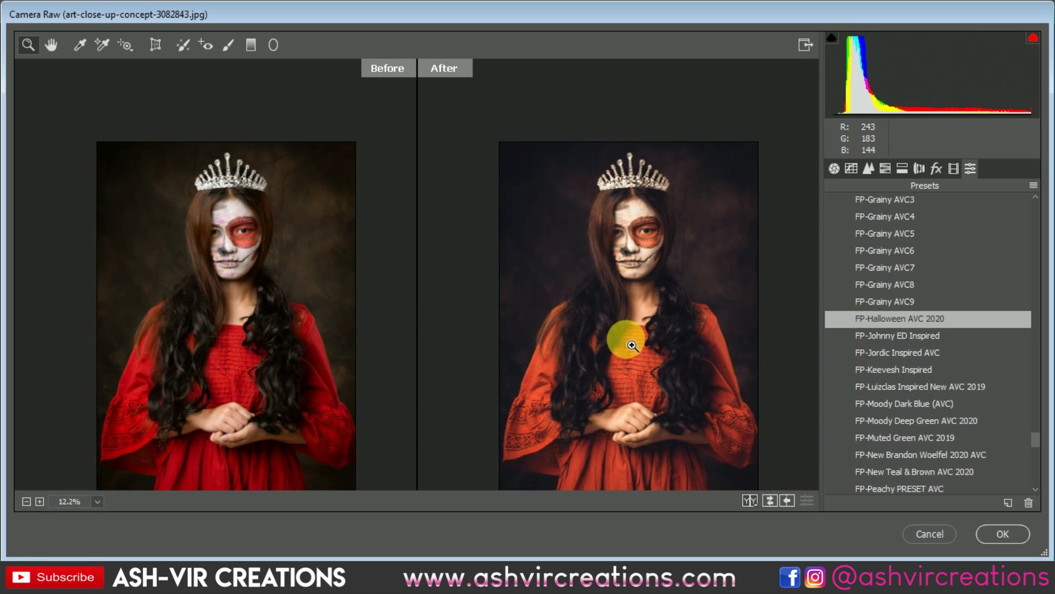
pyautogui.keyDown('alt'); pyautogui.click(624, 337); pyautogui.keyUp('alt')
pyautogui.moveTo(634, 394); pyautogui.dragTo(625, 370)
pyautogui.click(987, 536)
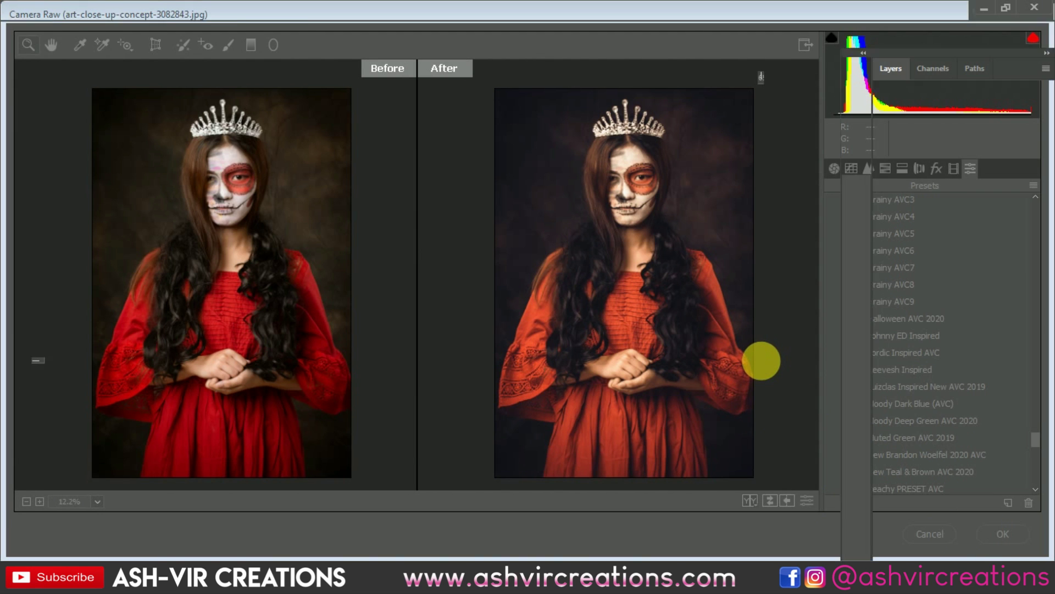
# Step: Switch to bad-black-dress-book-3050274 and reapply the last Camera Raw Filter to it
pyautogui.scroll(1, 760, 358)
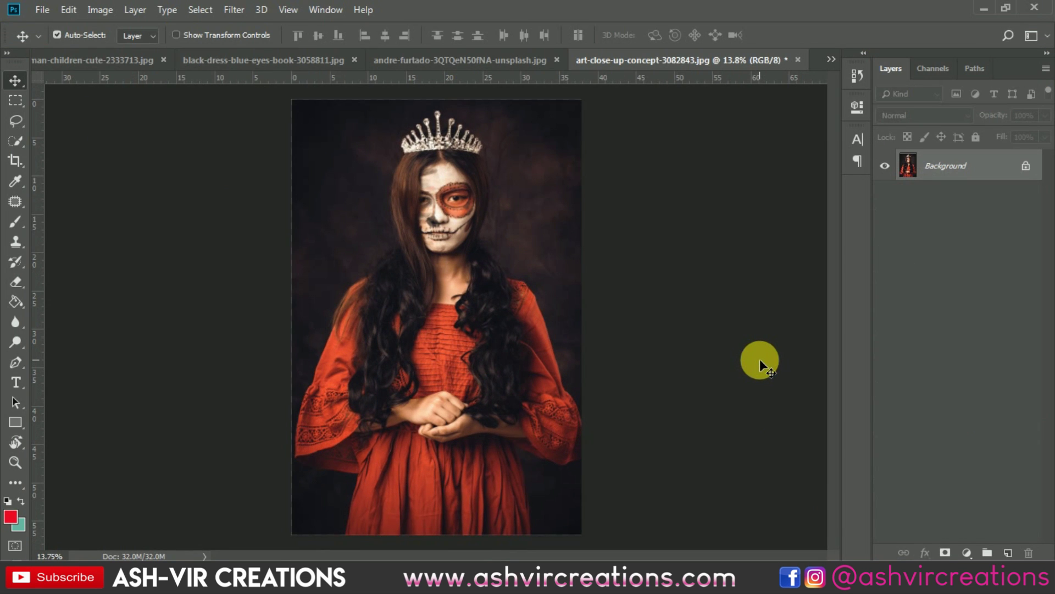
pyautogui.click(831, 58)
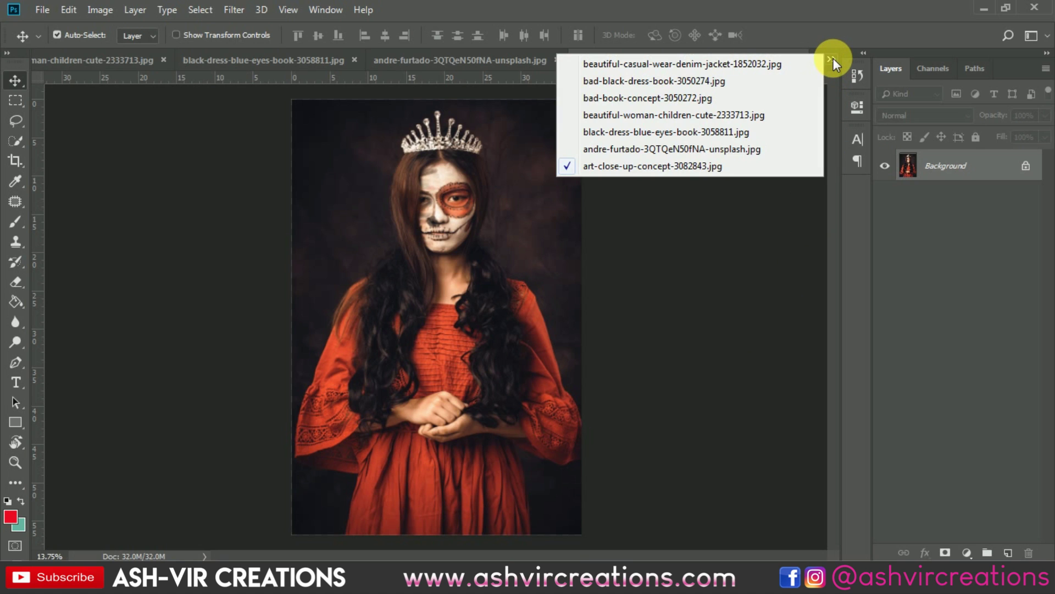
pyautogui.click(787, 79)
pyautogui.scroll(1, 493, 270)
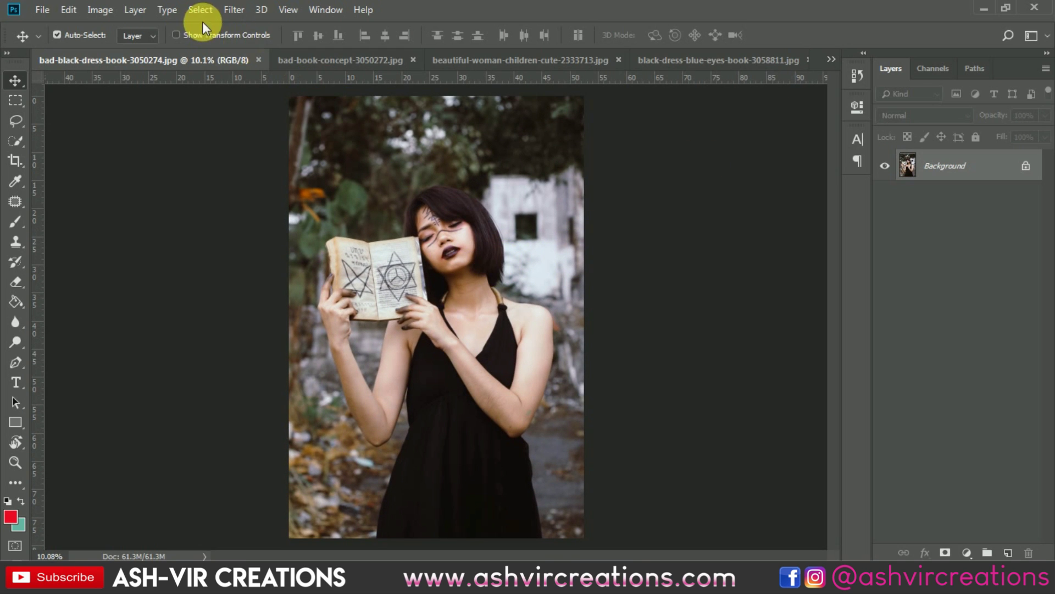
pyautogui.click(226, 11)
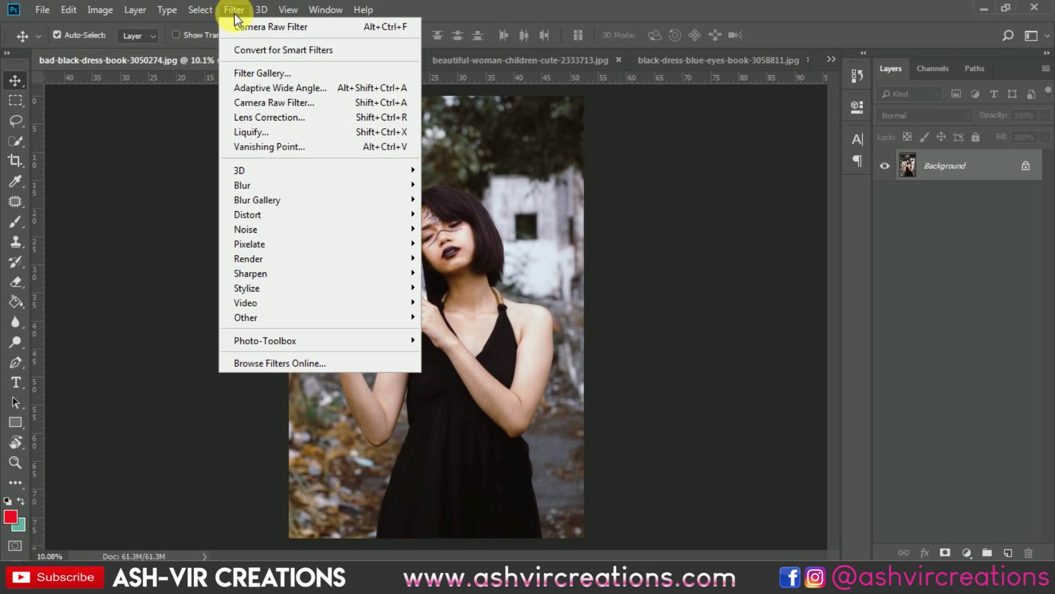
pyautogui.click(254, 50)
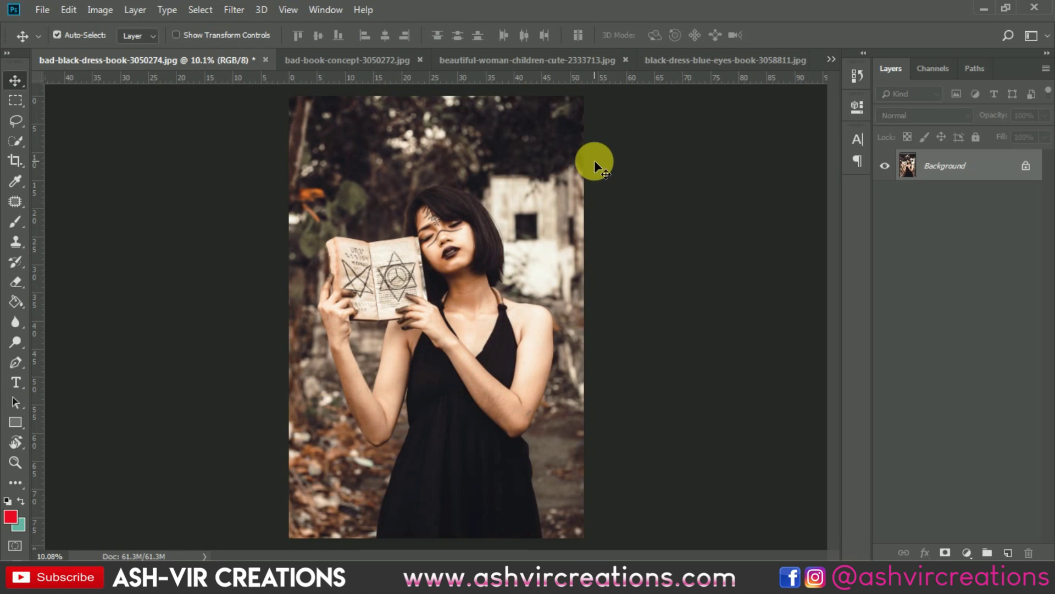
# Step: Toggle undo to compare the grade with the original, then move to bad-book-concept
pyautogui.press('ctrl')
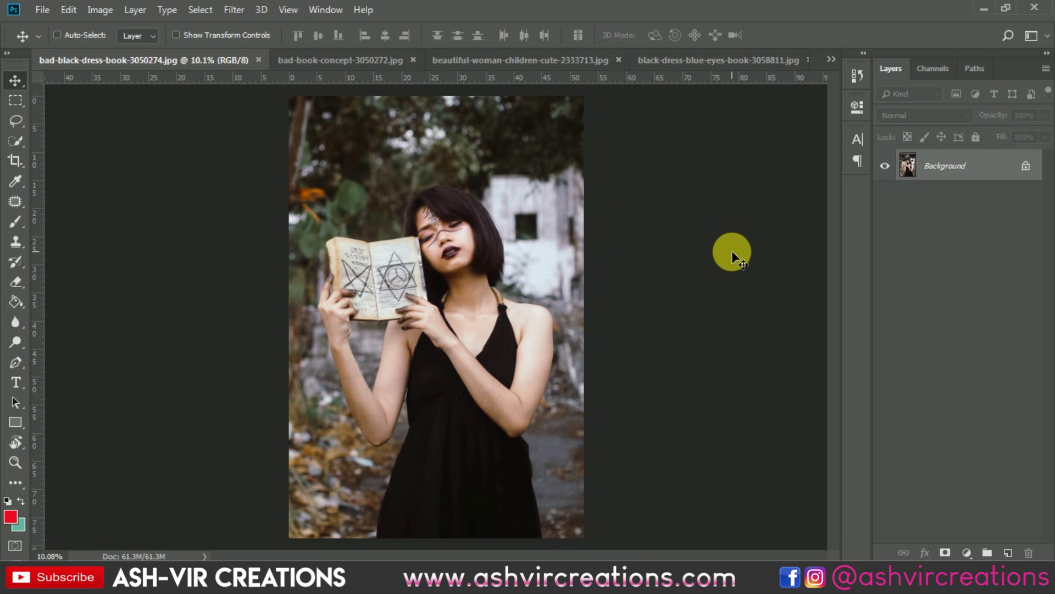
pyautogui.scroll(2, 470, 246)
pyautogui.hotkey('ctrl', 'z')
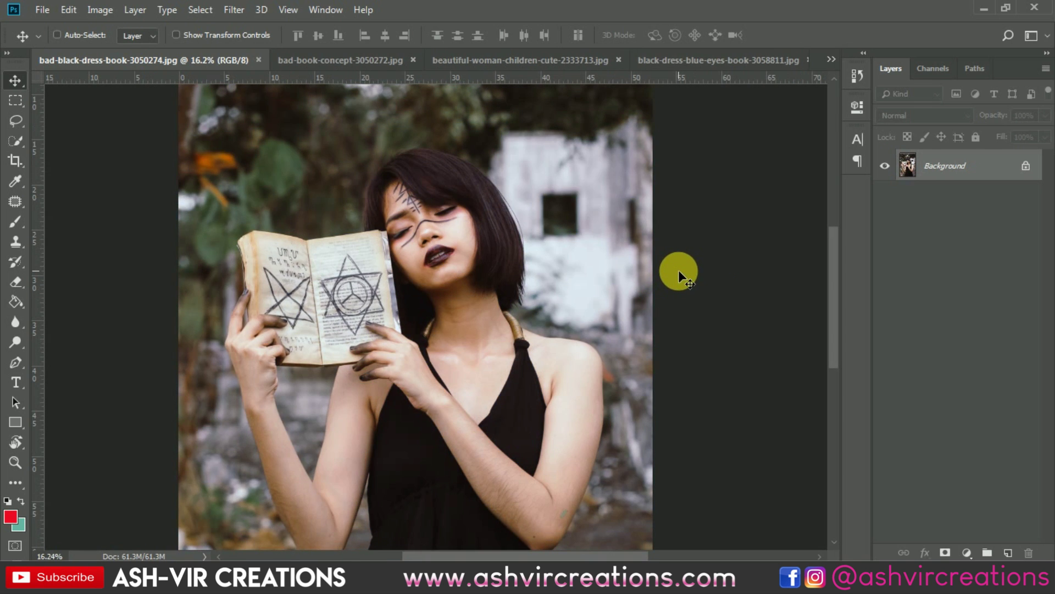
pyautogui.hotkey('ctrl', 'z')
pyautogui.hotkey('ctrl', 'Tab')
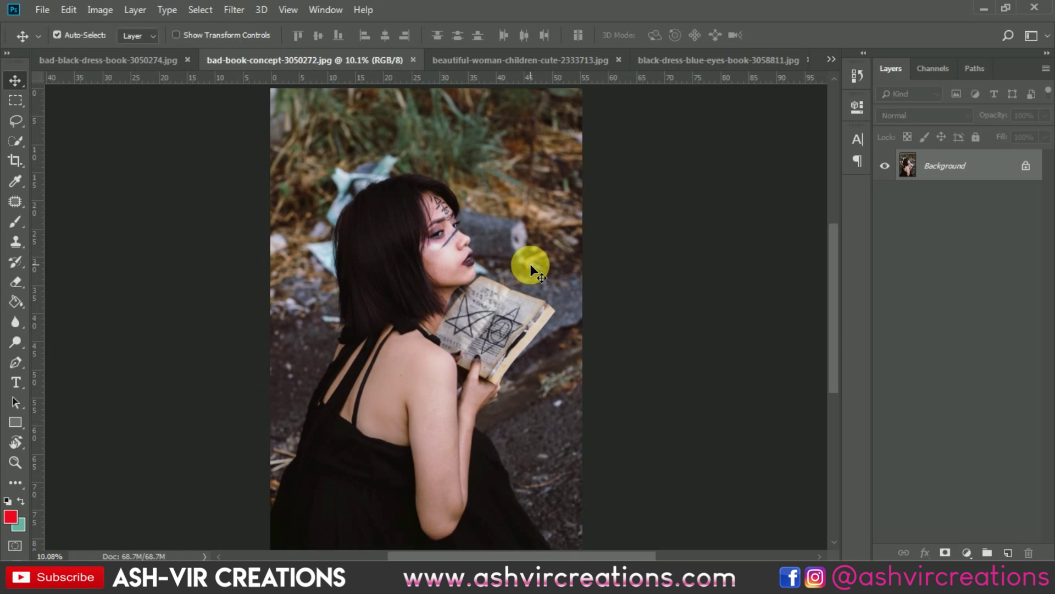
# Step: Reapply the Halloween Camera Raw grade to bad-book-concept and compare it with the original
pyautogui.click(244, 12)
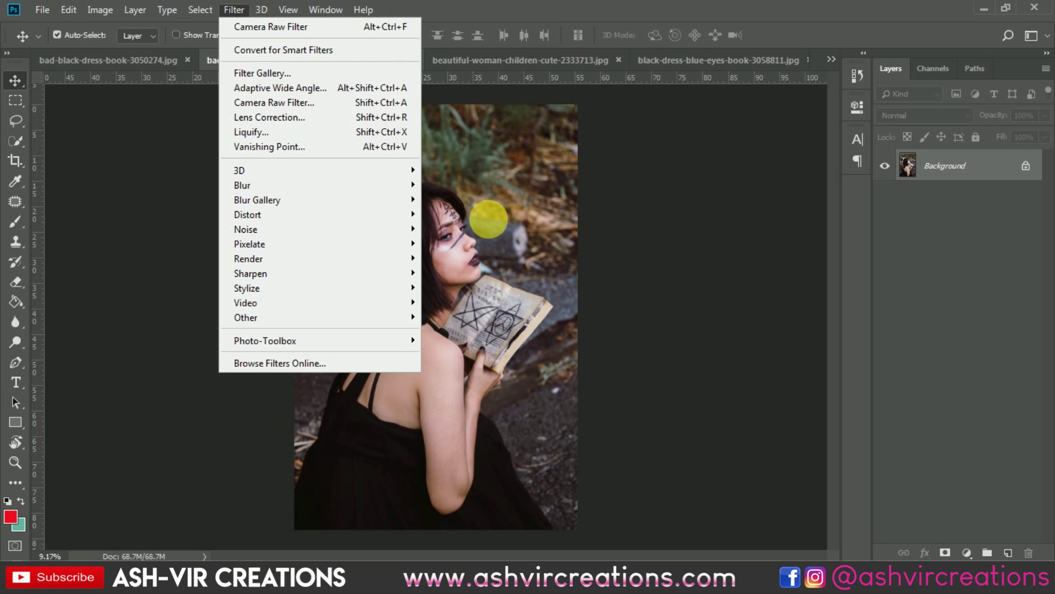
pyautogui.click(488, 219)
pyautogui.scroll(3, 489, 220)
pyautogui.scroll(-3, 490, 222)
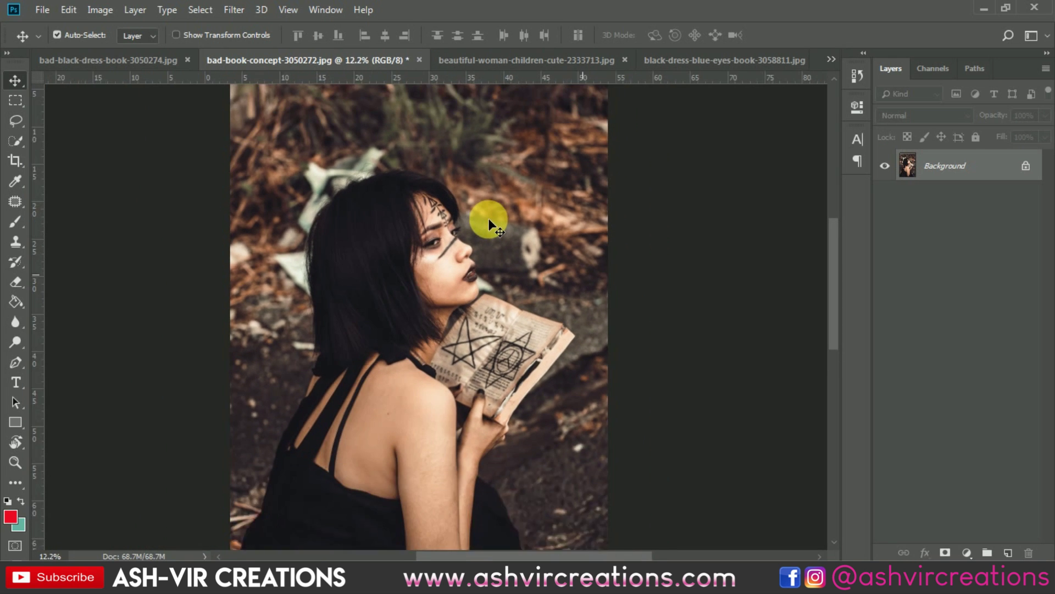
pyautogui.hotkey('ctrl', 'z')
pyautogui.hotkey('ctrl', 'z')
pyautogui.hotkey('ctrl', 'z')
pyautogui.hotkey('ctrl', 'z')
pyautogui.hotkey('ctrl', 'z')
pyautogui.hotkey('ctrl', 'z')
pyautogui.hotkey('ctrl', 'z')
# Step: Grade beautiful-woman-children-cute-2333713 from the Filter menu and compare it before and after
pyautogui.hotkey('ctrl', 'Tab')
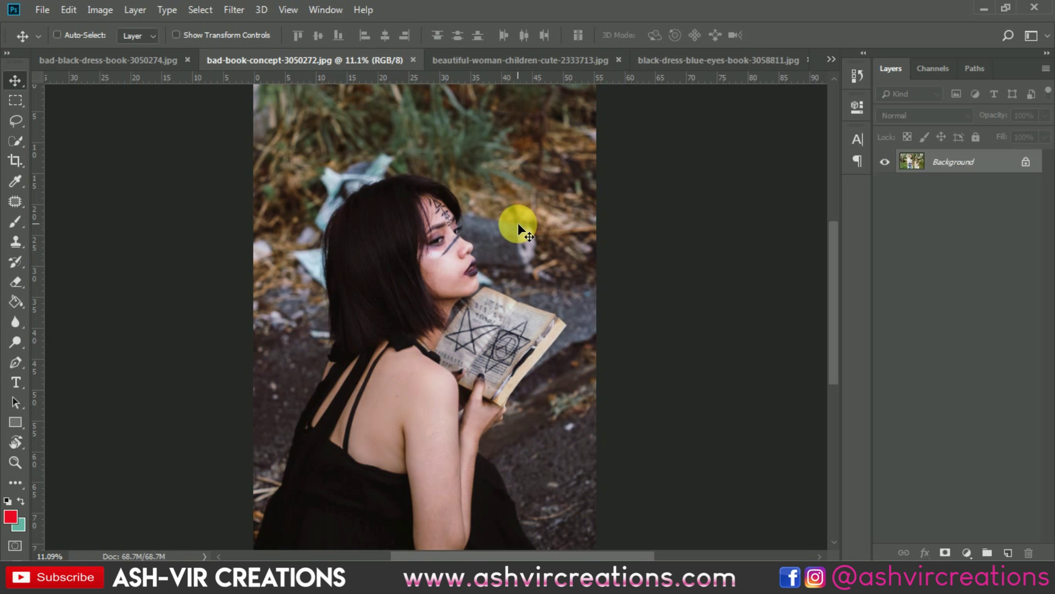
pyautogui.click(261, 12)
pyautogui.moveTo(237, 9)
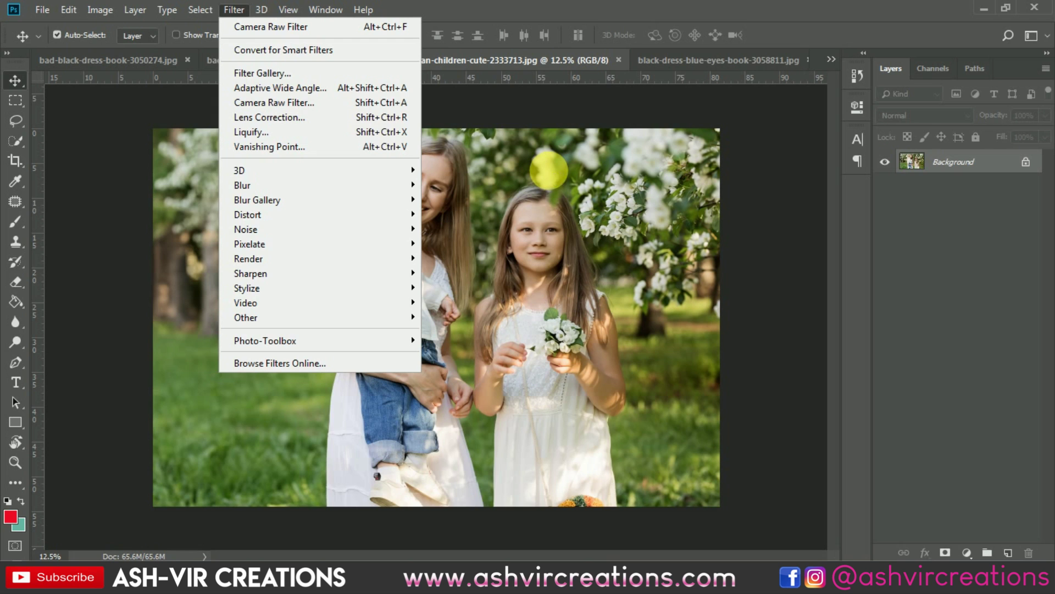
pyautogui.hotkey('ctrl', 'z')
pyautogui.hotkey('ctrl', 'z')
pyautogui.hotkey('ctrl', 'z')
pyautogui.hotkey('ctrl', 'z')
pyautogui.hotkey('ctrl', 'z')
pyautogui.hotkey('ctrl', 'z')
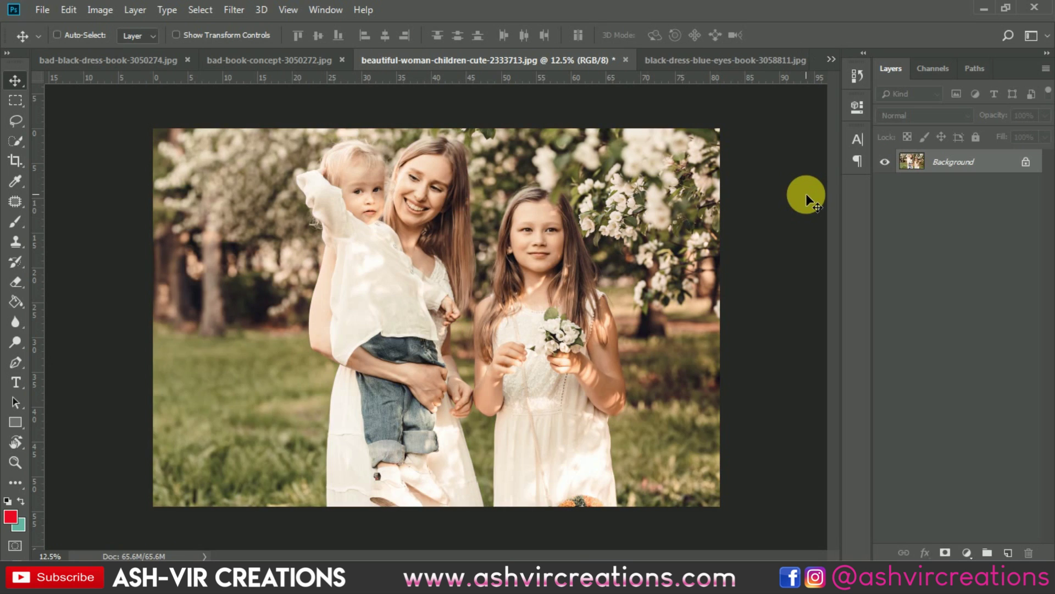
pyautogui.hotkey('ctrl', 'z')
pyautogui.hotkey('ctrl', 'Tab')
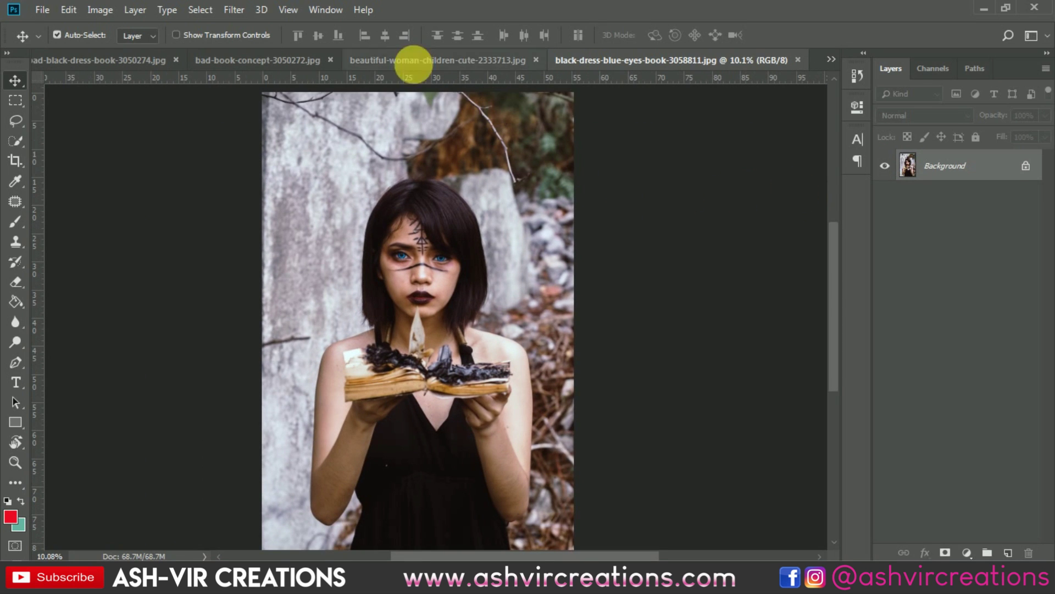
# Step: Apply the Halloween Camera Raw grade to the burnt-book photo and compare with the original
pyautogui.click(236, 10)
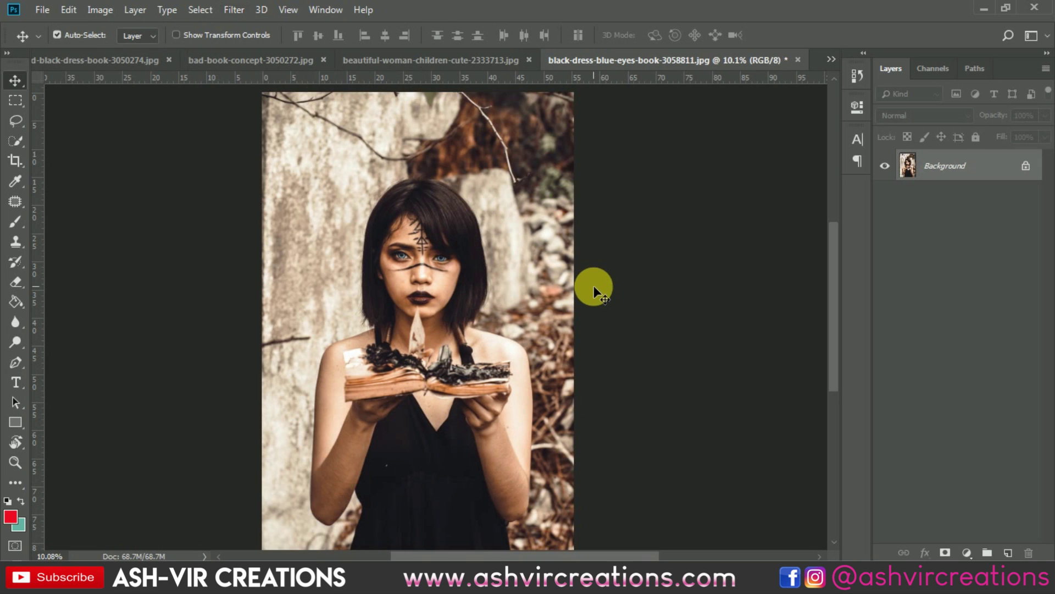
pyautogui.scroll(3, 594, 287)
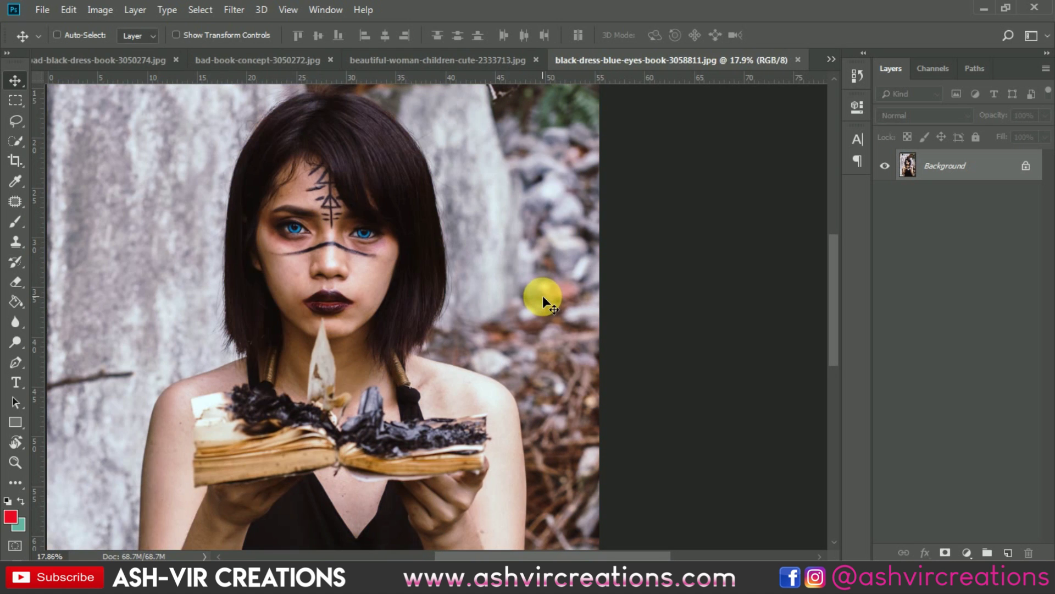
pyautogui.scroll(-4, 542, 295)
pyautogui.scroll(2, 542, 296)
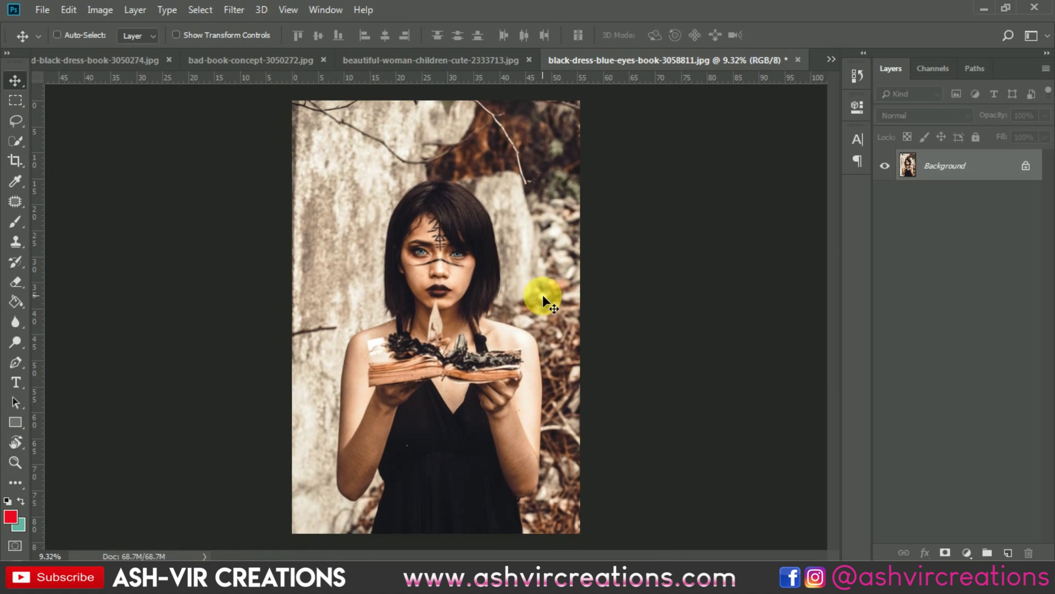
pyautogui.hotkey('ctrl', 'z')
pyautogui.hotkey('ctrl', 'z')
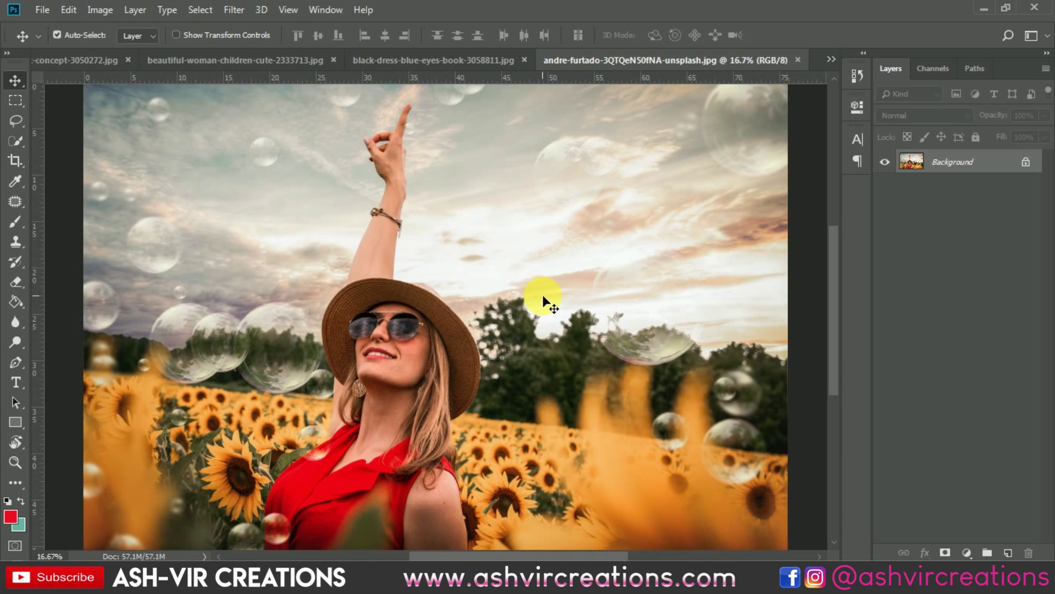
# Step: Reapply the grade to the andre-furtado sunflower photo with Alt+Ctrl+F and check before/after
pyautogui.click(244, 11)
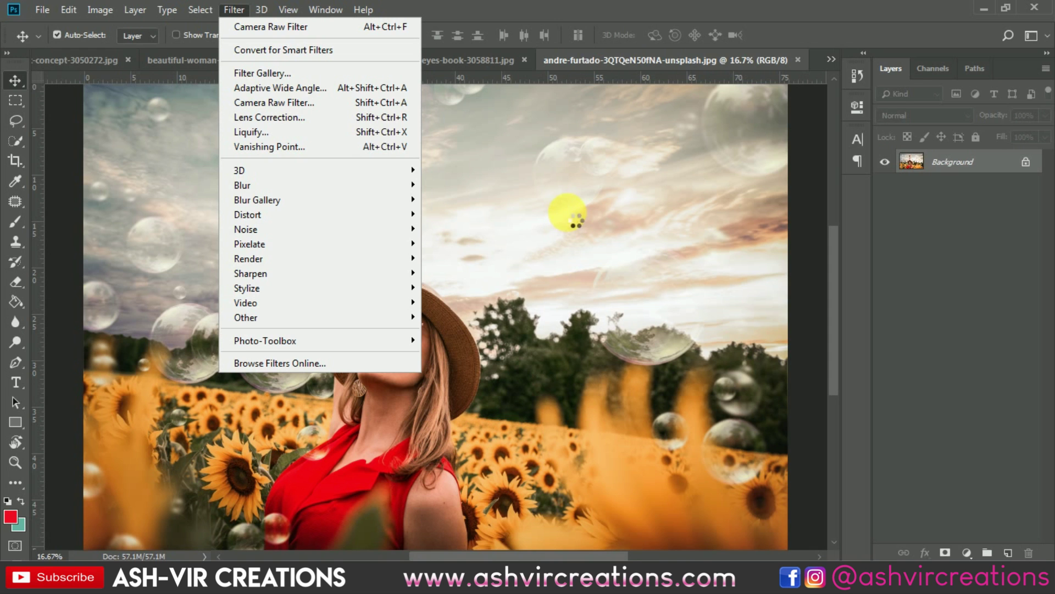
pyautogui.hotkey('alt', 'ctrl', 'f')
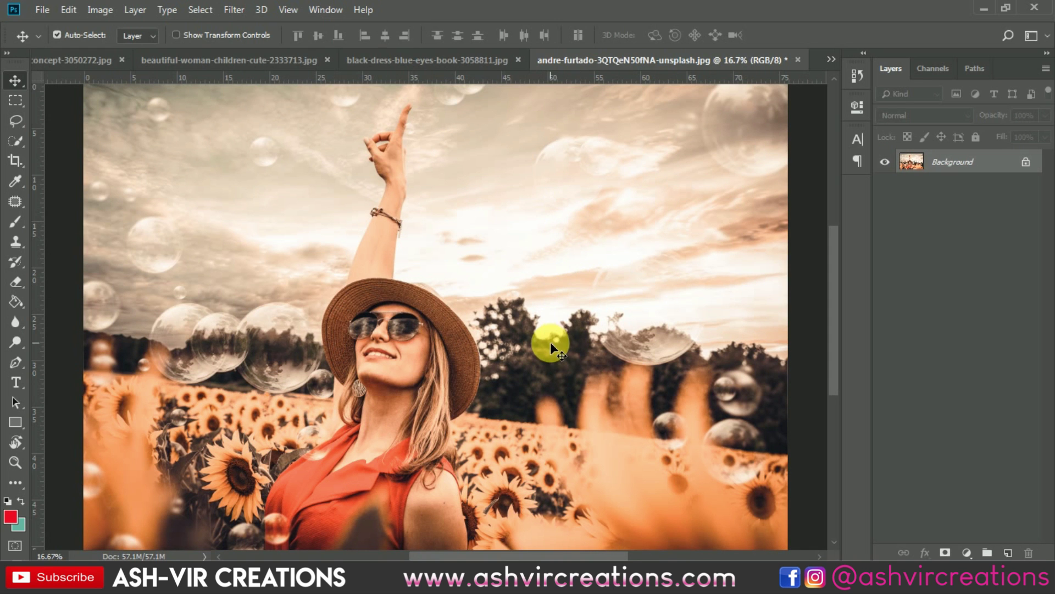
pyautogui.scroll(-2, 550, 342)
pyautogui.hotkey('ctrl', 'z')
pyautogui.hotkey('ctrl', 'z')
pyautogui.scroll(1, 550, 342)
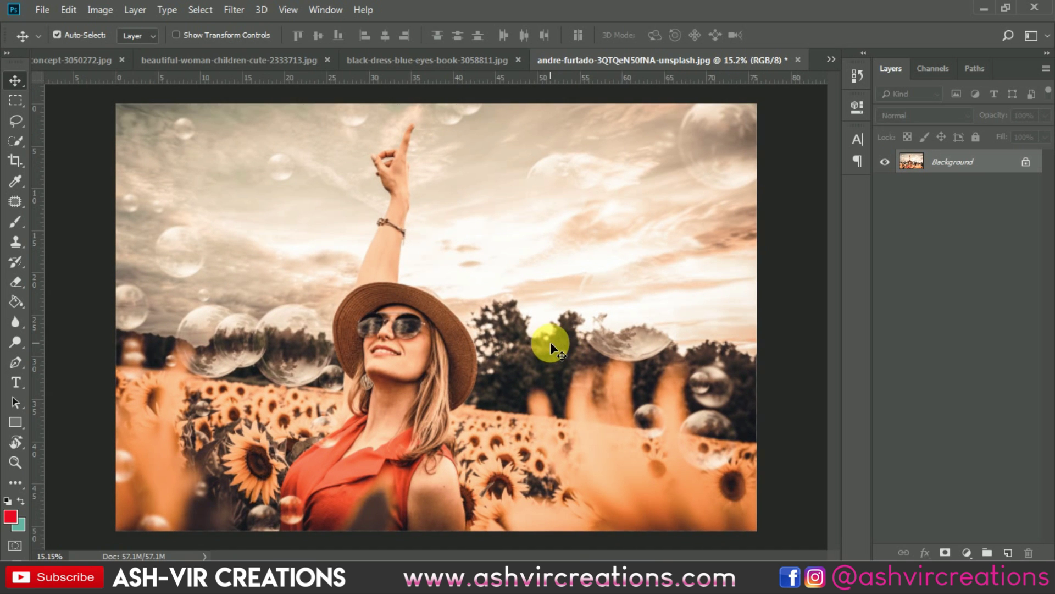
pyautogui.scroll(-1, 550, 341)
pyautogui.hotkey('ctrl', 'z')
pyautogui.hotkey('ctrl', 'z')
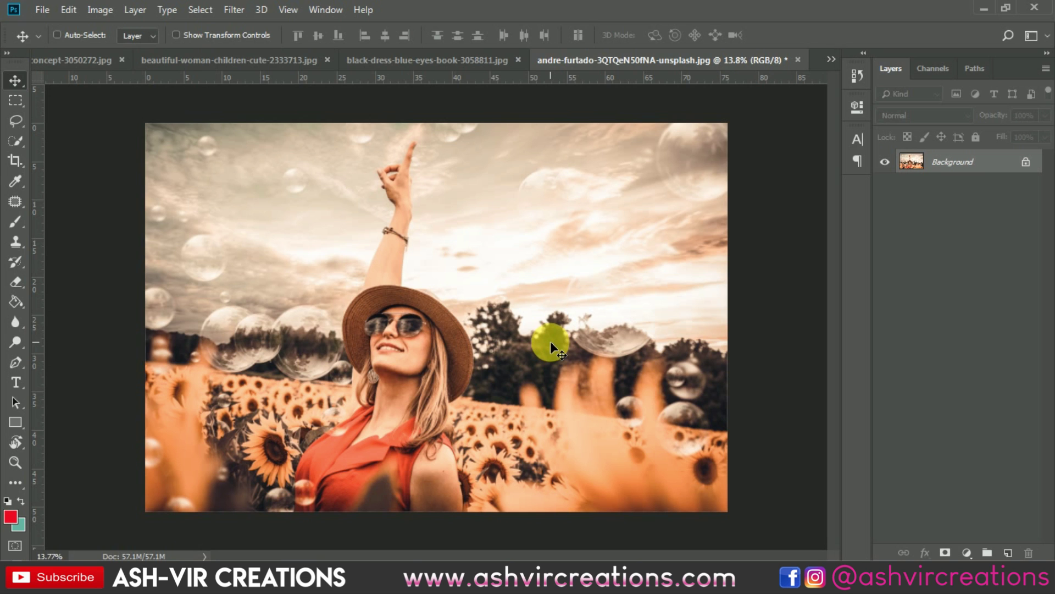
pyautogui.hotkey('ctrl', 'Tab')
pyautogui.hotkey('ctrl', 'Tab')
pyautogui.scroll(1, 549, 341)
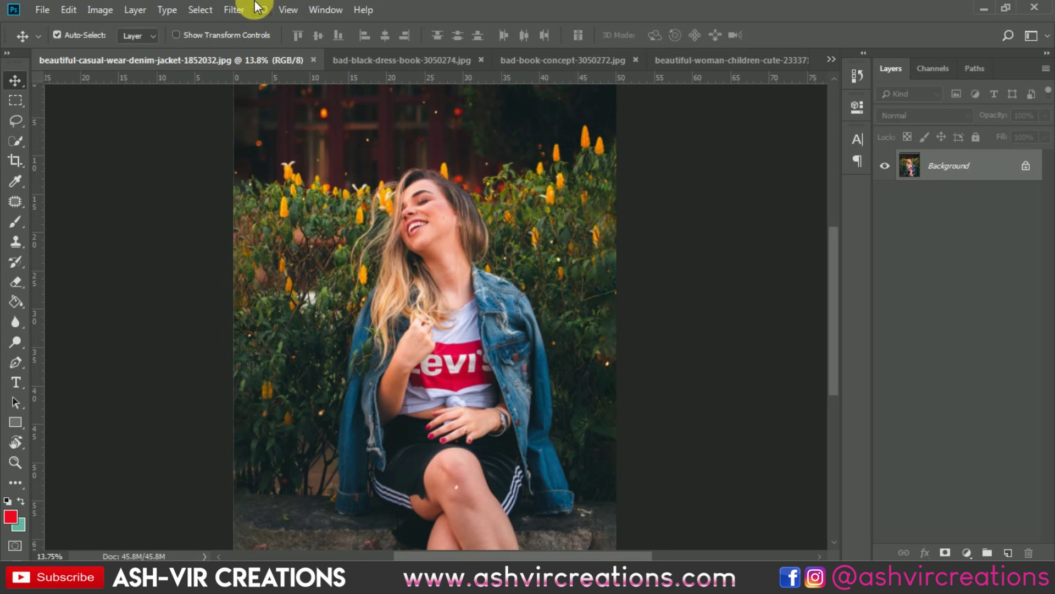
# Step: Reapply the Halloween grade to the denim-jacket photo with Ctrl+F and compare before/after
pyautogui.click(236, 9)
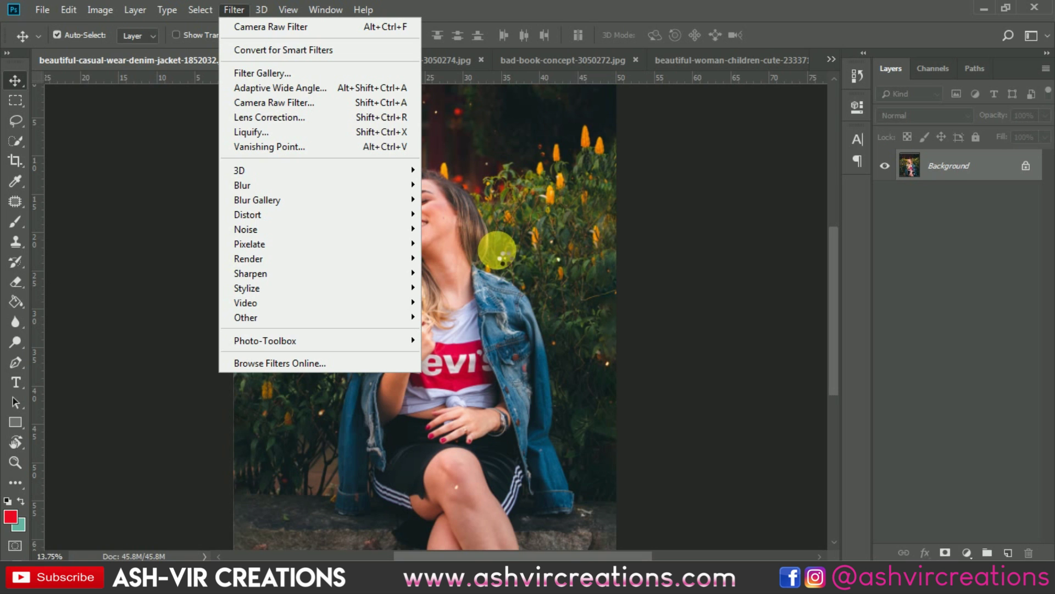
pyautogui.click(497, 249)
pyautogui.scroll(1, 497, 249)
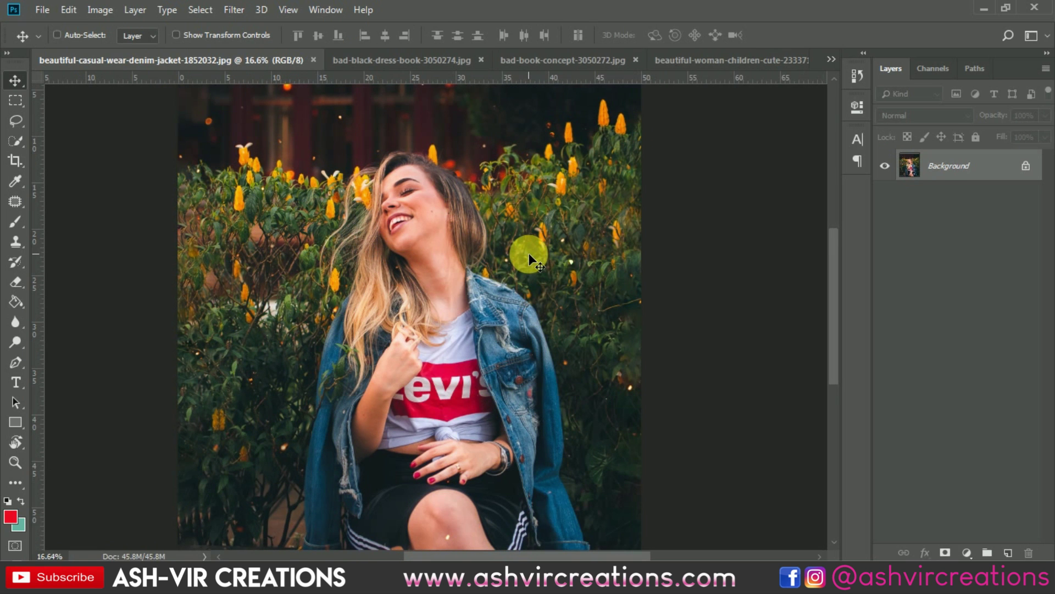
pyautogui.hotkey('ctrl', 'f')
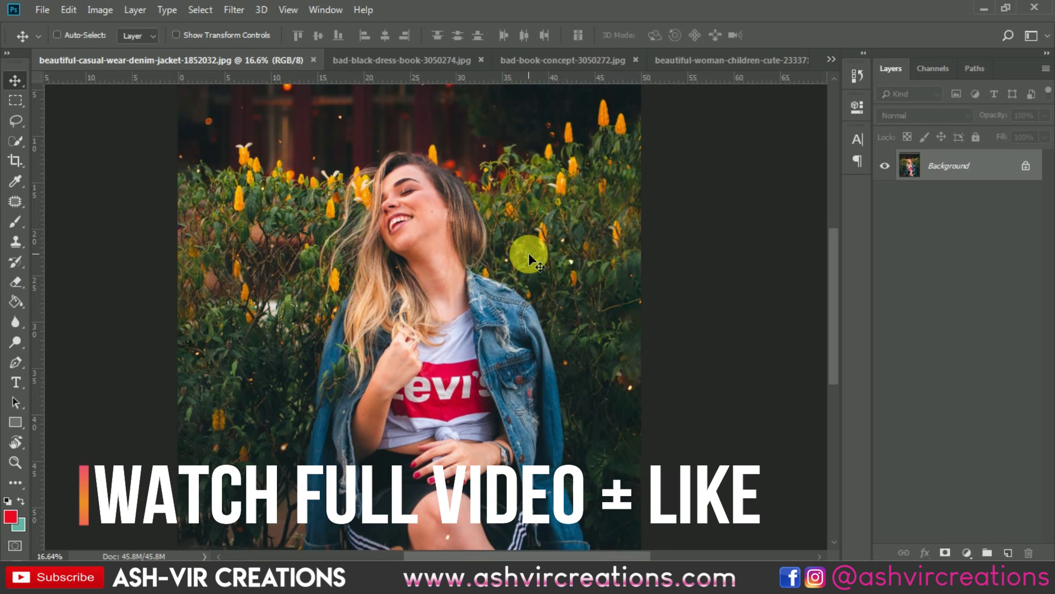
pyautogui.scroll(-1, 530, 256)
pyautogui.hotkey('ctrl', 'z')
# Step: Switch to bad-book-concept, reapply the Halloween Camera Raw grade and compare it with the original
pyautogui.hotkey('ctrl', 'Tab')
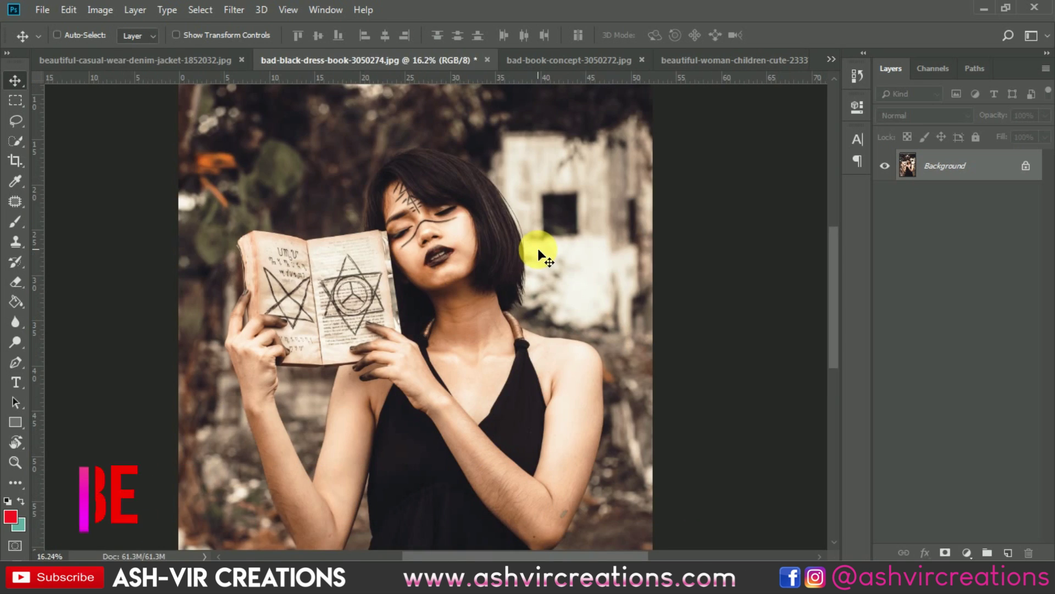
pyautogui.hotkey('ctrl', 'Tab')
pyautogui.press('ctrl')
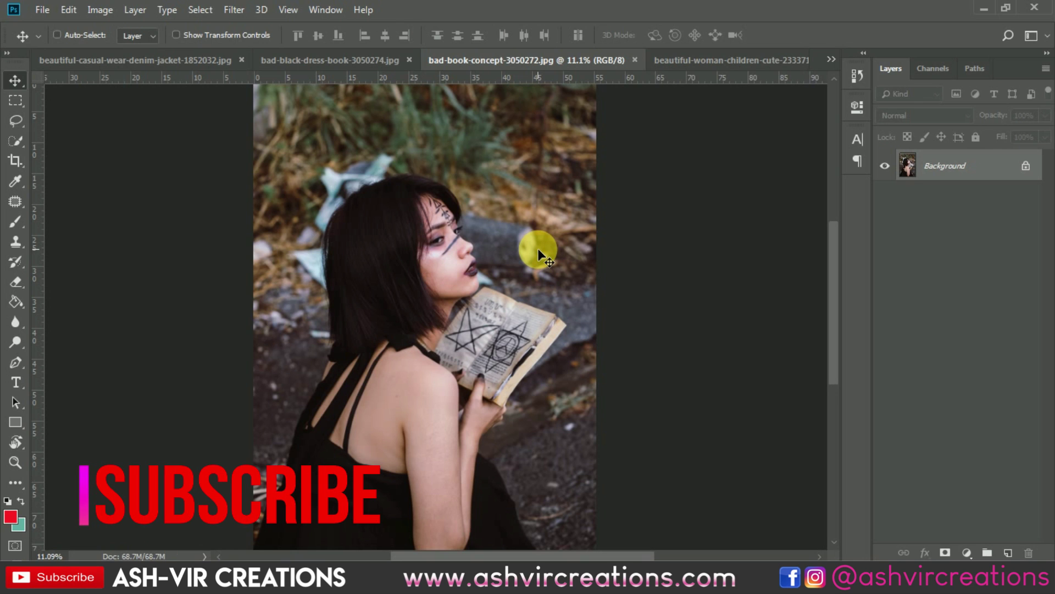
pyautogui.press('ctrl')
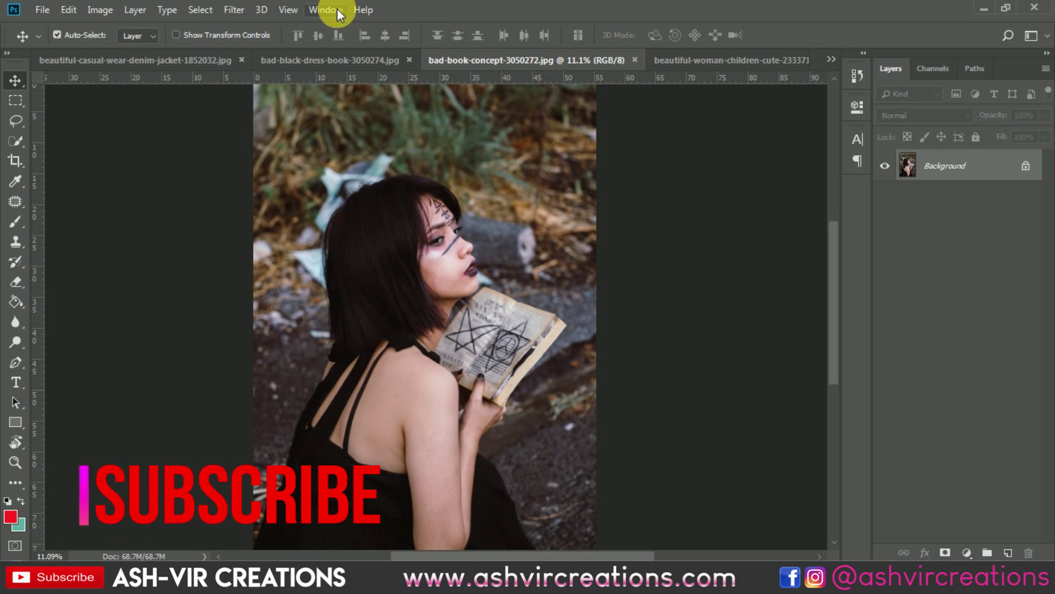
pyautogui.click(244, 12)
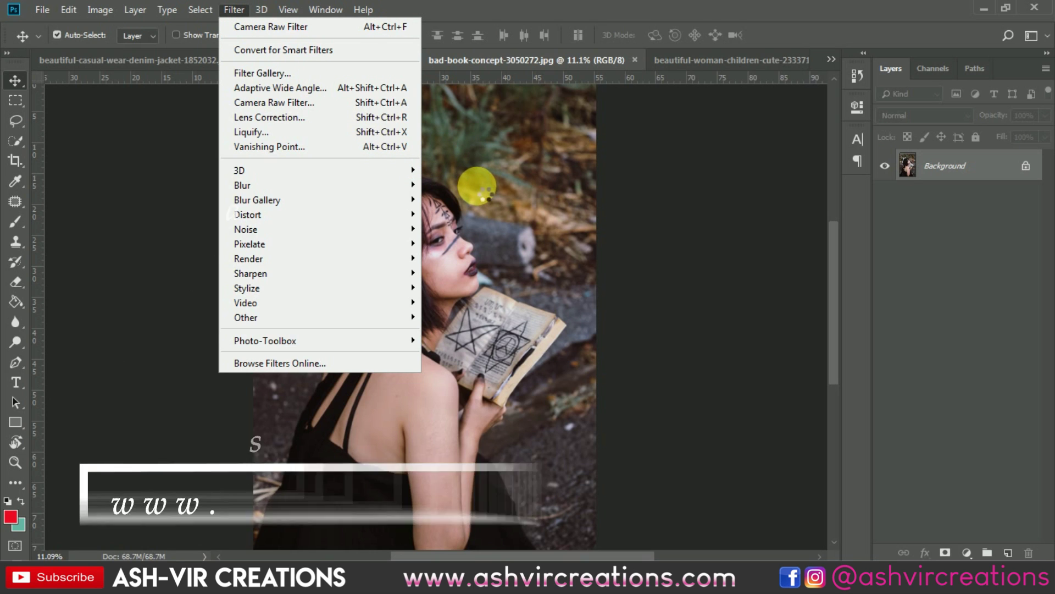
pyautogui.click(477, 190)
pyautogui.scroll(-2, 477, 189)
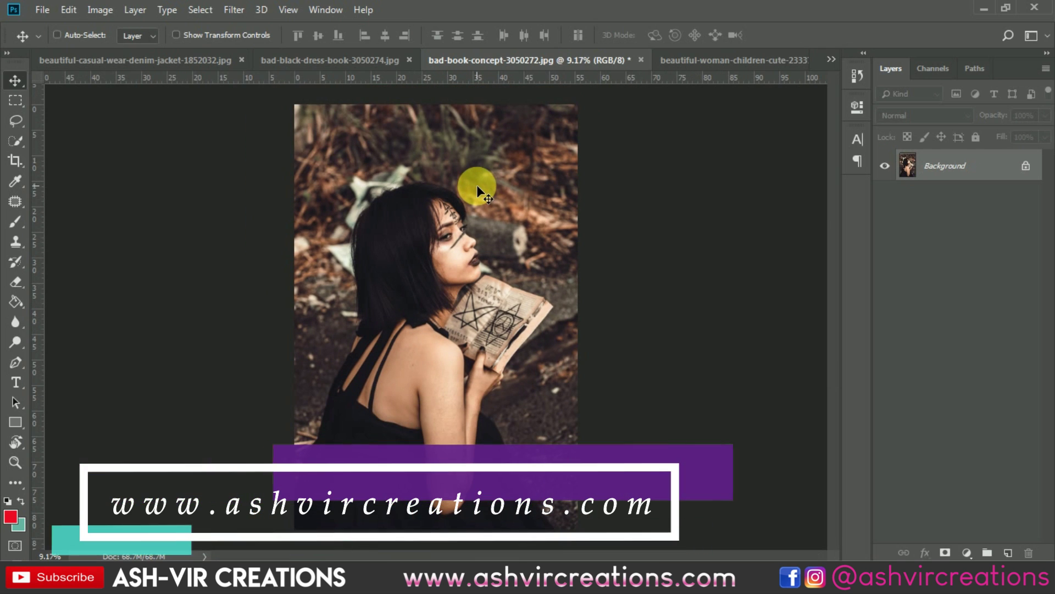
pyautogui.hotkey('ctrl', 'z')
pyautogui.hotkey('ctrl', 'z')
pyautogui.hotkey('ctrl', 'z')
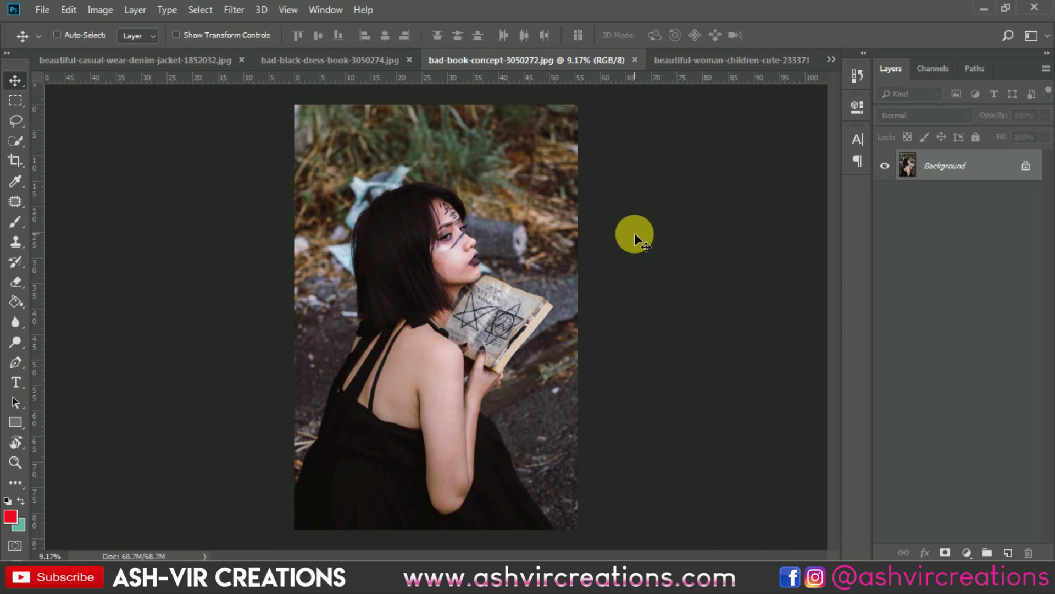
pyautogui.hotkey('ctrl', 'z')
pyautogui.hotkey('ctrl', 'z')
pyautogui.hotkey('ctrl', 'z')
pyautogui.hotkey('ctrl', 'z')
pyautogui.hotkey('ctrl', 'z')
# Step: Step through the graded tabs back to the art-close-up-concept sugar-skull portrait
pyautogui.hotkey('ctrl', 'Tab')
pyautogui.hotkey('ctrl', 'Tab')
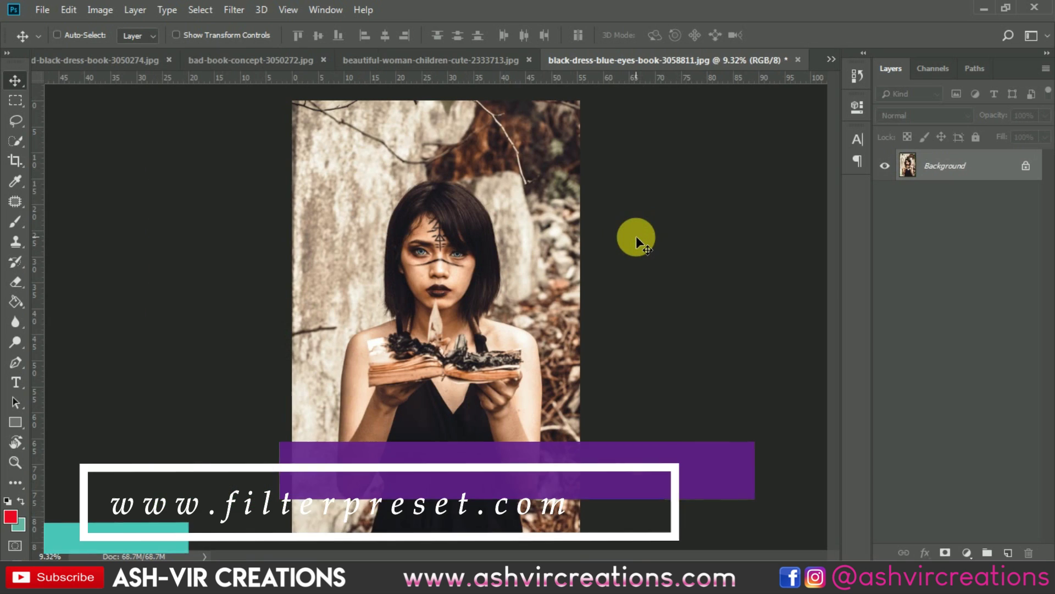
pyautogui.hotkey('ctrl', 'Tab')
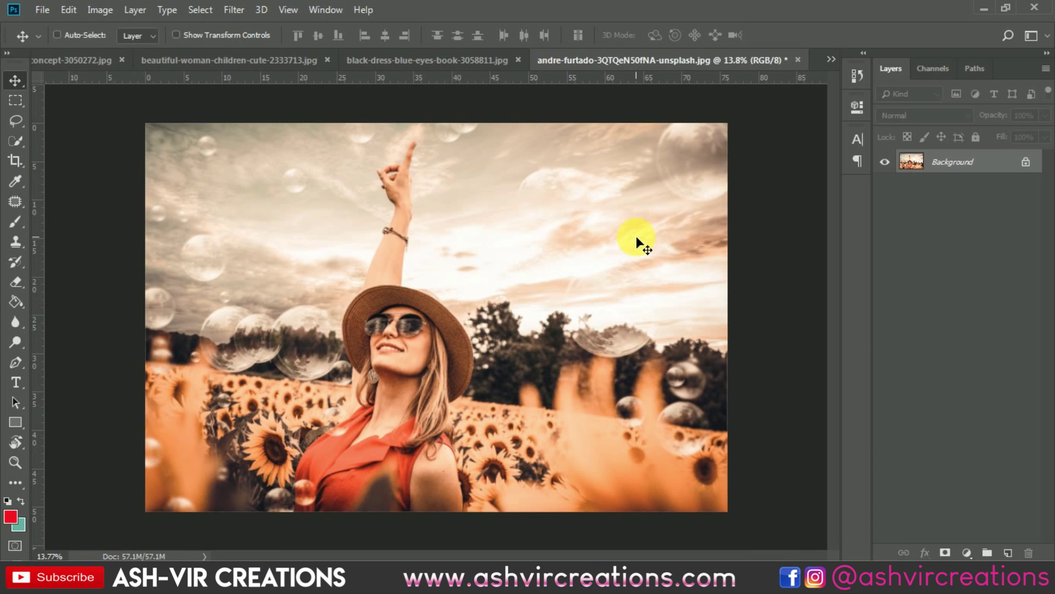
pyautogui.hotkey('ctrl', 'Tab')
pyautogui.scroll(1, 635, 236)
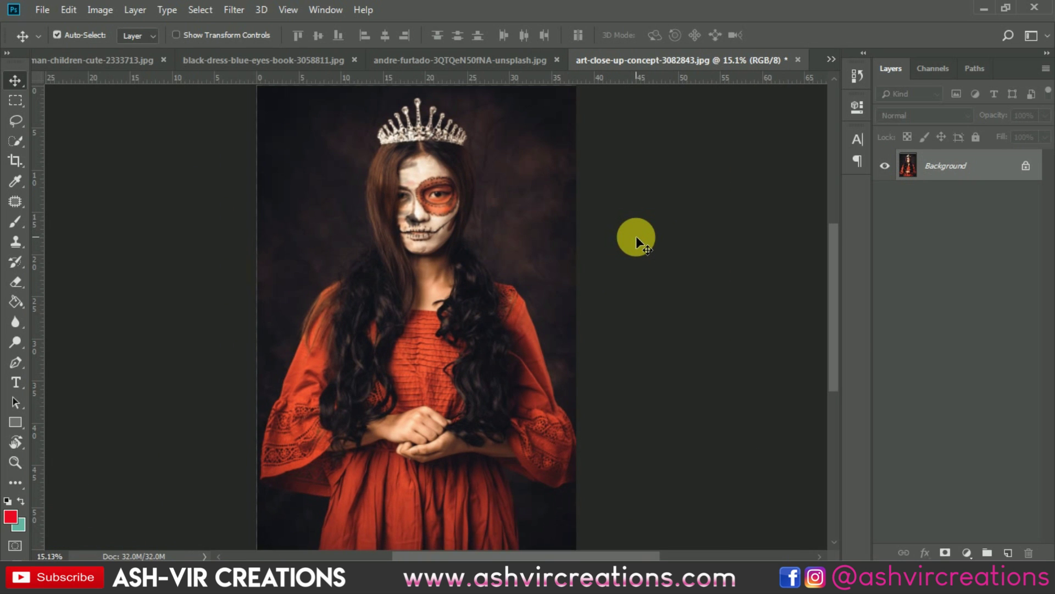
pyautogui.scroll(-1, 636, 236)
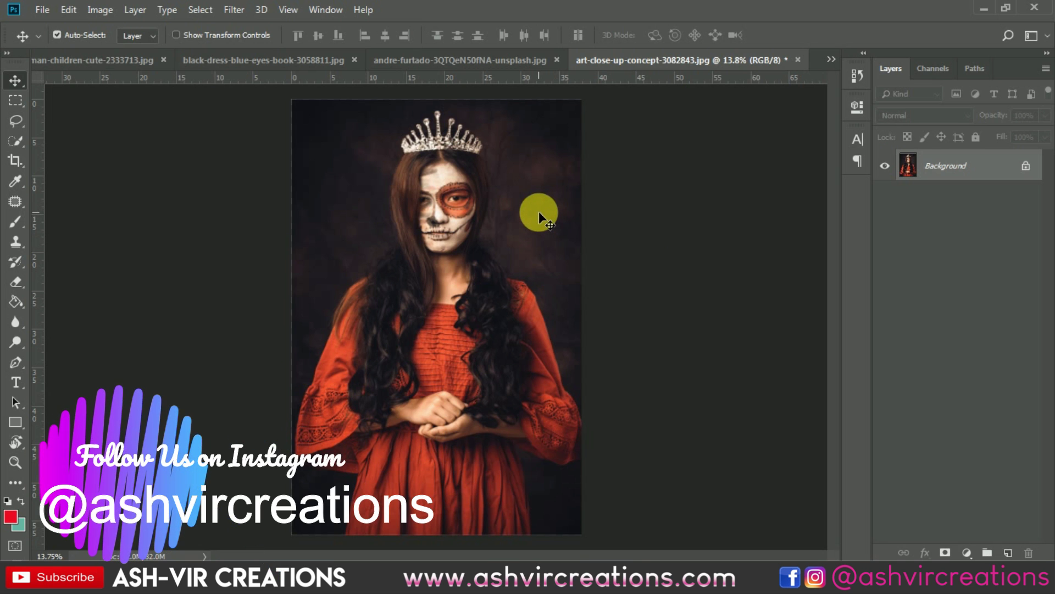